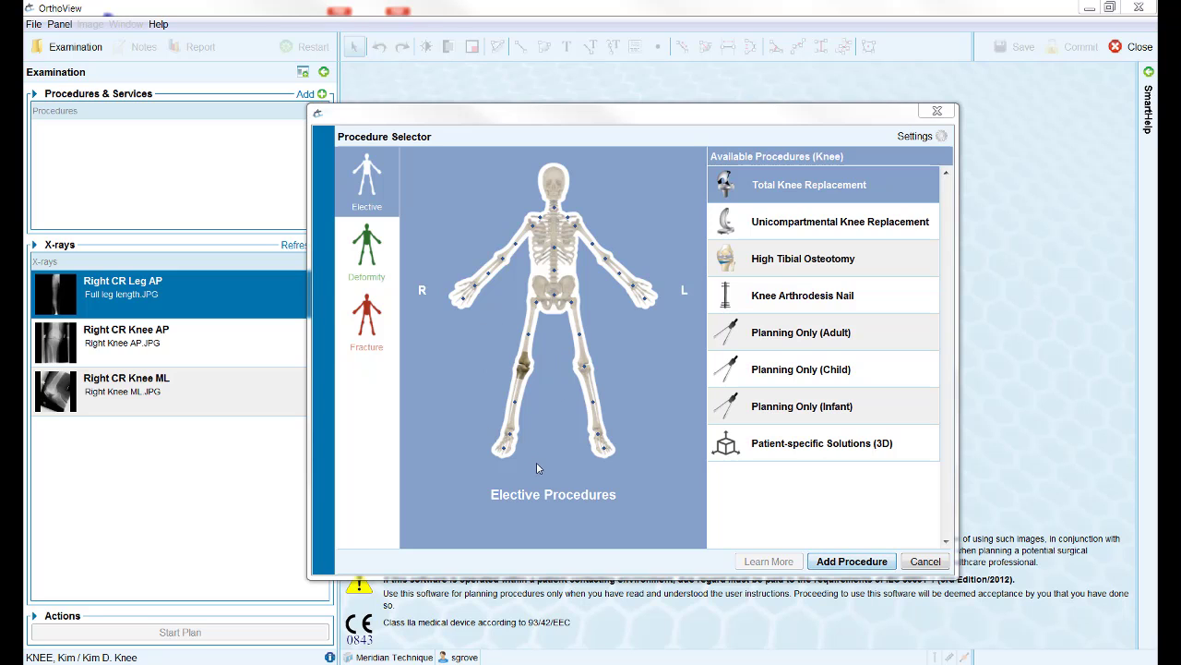
Add the right Total Knee Replacement procedure and start the plan with the Right CR Knee AP and Right CR Knee ML X-rays.
{"action": "left_click", "coordinate": [840, 561]}
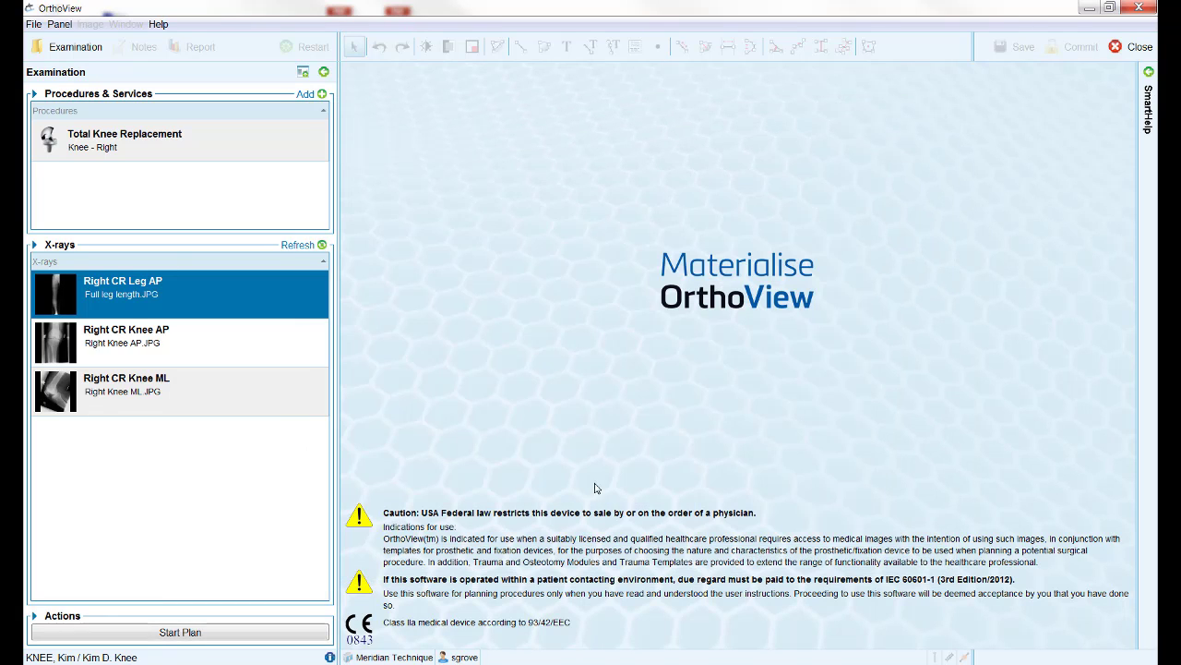
{"action": "left_click", "coordinate": [143, 348]}
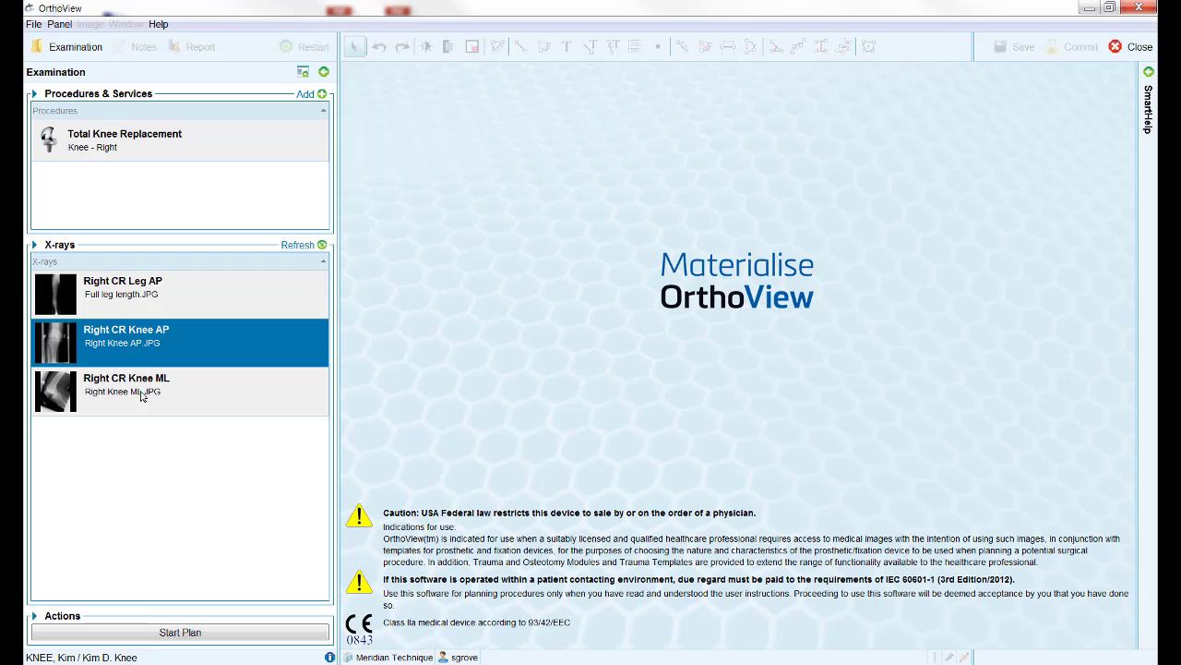
{"action": "left_click", "coordinate": [144, 392]}
{"action": "left_click", "coordinate": [142, 360]}
{"action": "left_click", "coordinate": [143, 402], "text": "ctrl"}
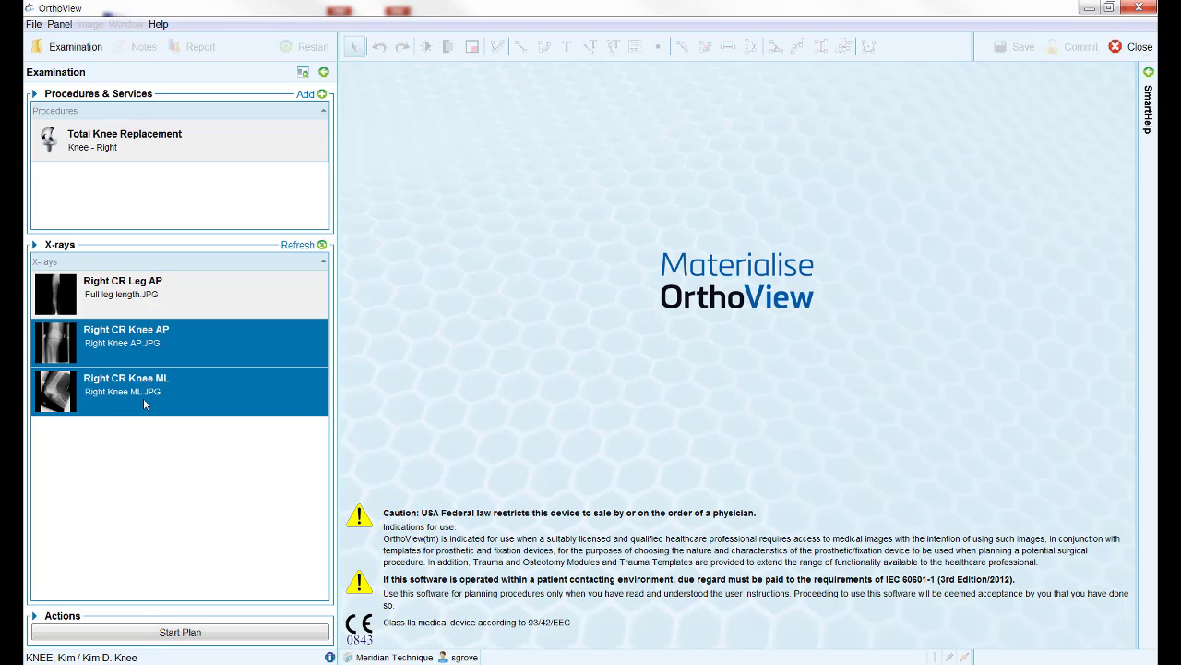
{"action": "left_click", "coordinate": [184, 632]}
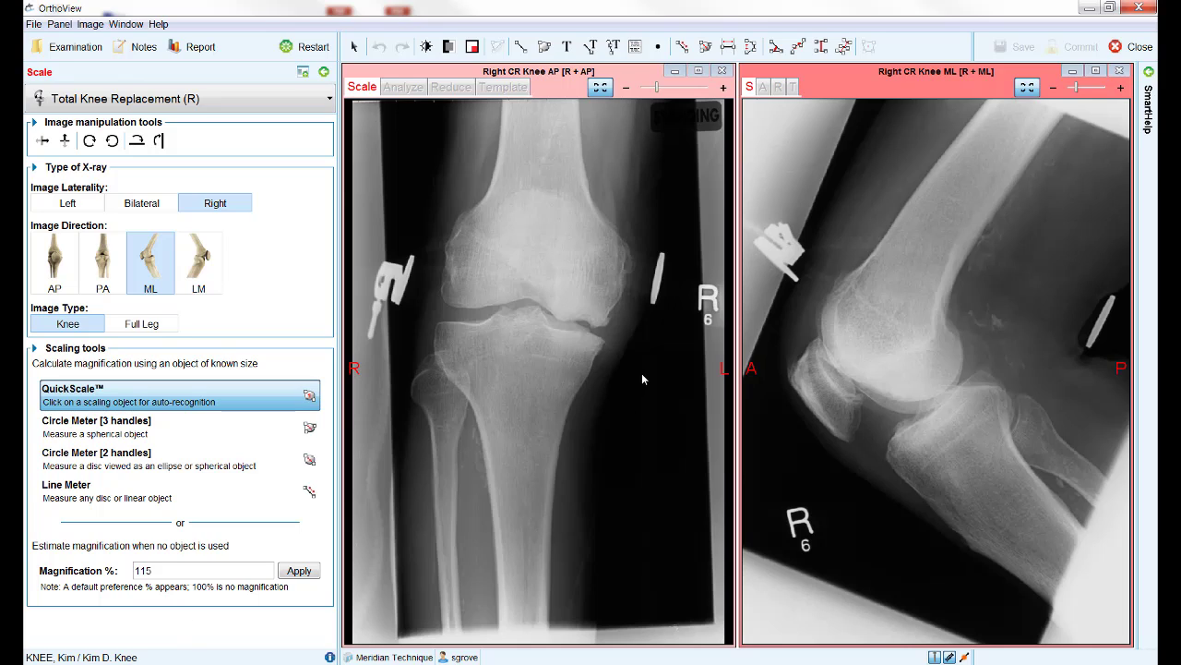
Scale the AP and ML knee X-rays with QuickScale on their scaling discs, accepting the offered size.
{"action": "left_click", "coordinate": [658, 286]}
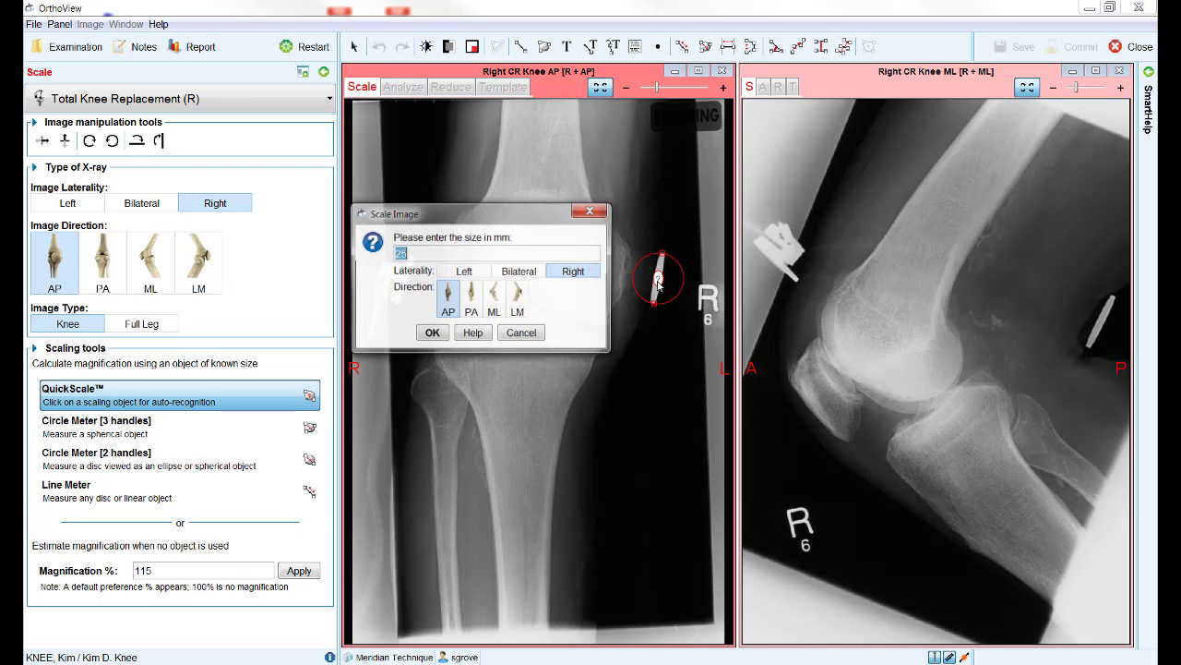
{"action": "left_click", "coordinate": [430, 334]}
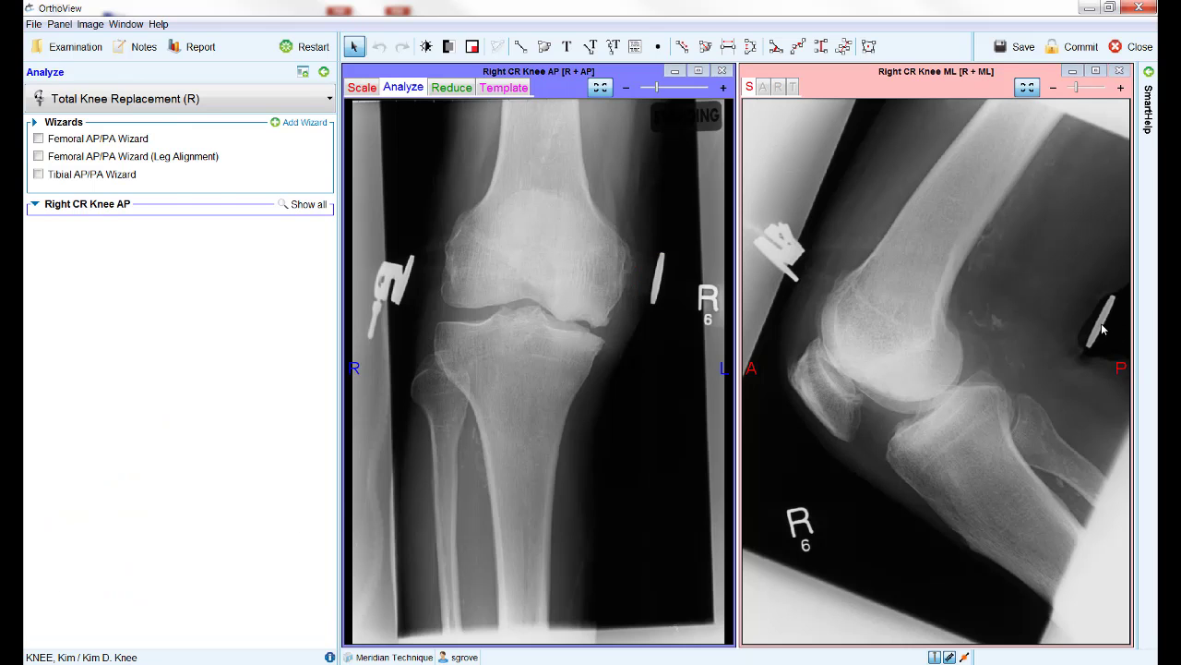
{"action": "left_click", "coordinate": [1026, 380]}
{"action": "left_click", "coordinate": [875, 381]}
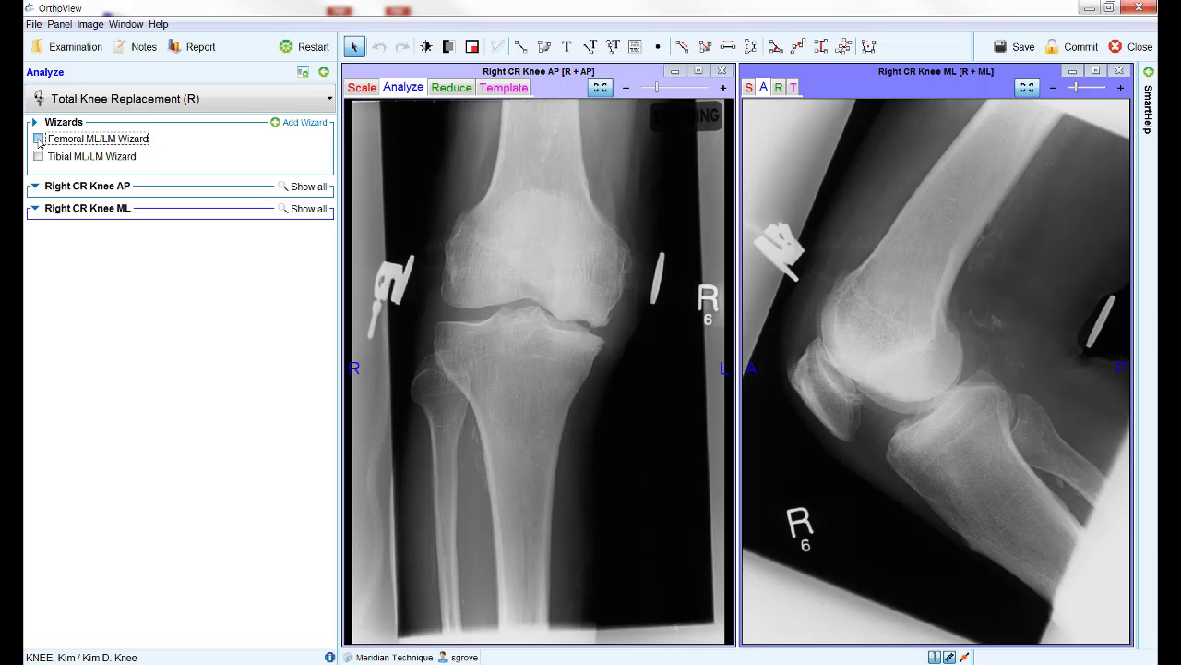
Add the Femoral ML/LM Wizard, align it with the anterior femoral cortex and size the condyle box to about 67.5 mm.
{"action": "left_click", "coordinate": [38, 140]}
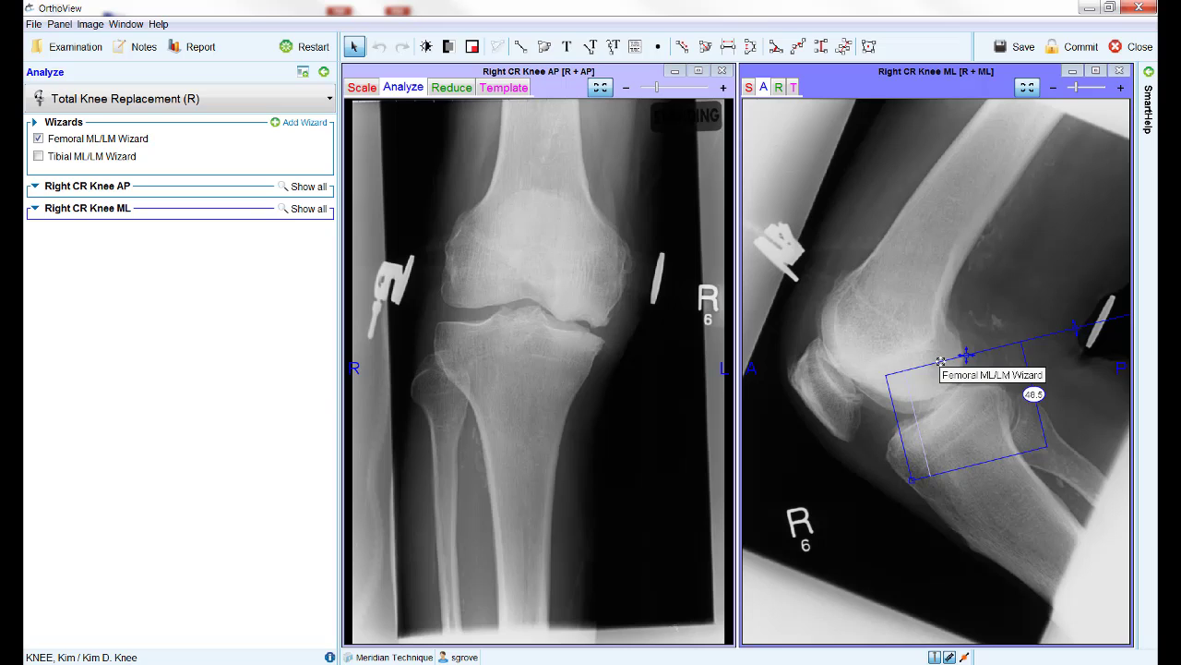
{"action": "left_click_drag", "start_coordinate": [941, 361], "coordinate": [892, 269]}
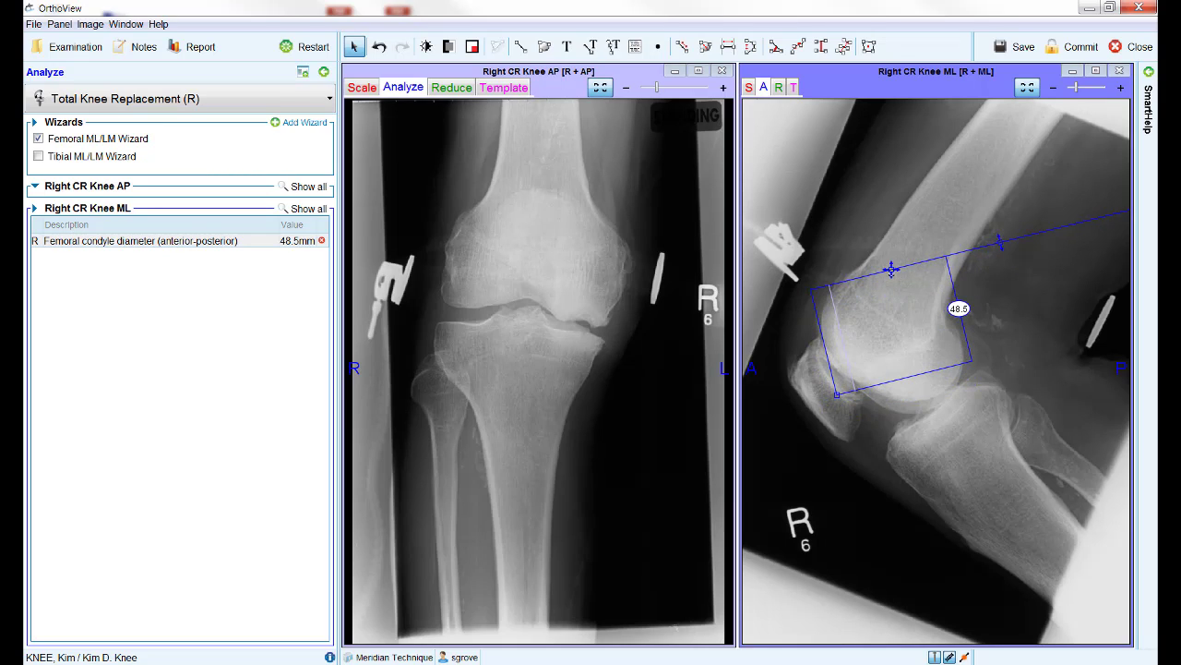
{"action": "left_click_drag", "start_coordinate": [892, 269], "coordinate": [863, 264]}
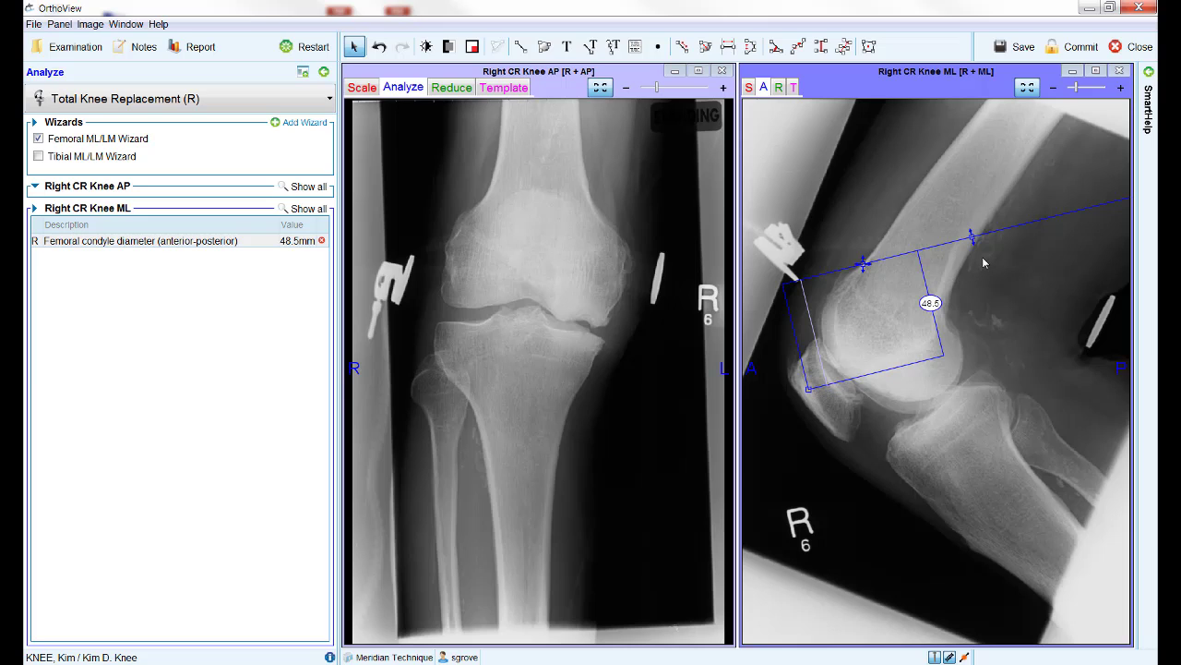
{"action": "left_click_drag", "start_coordinate": [971, 238], "coordinate": [935, 167]}
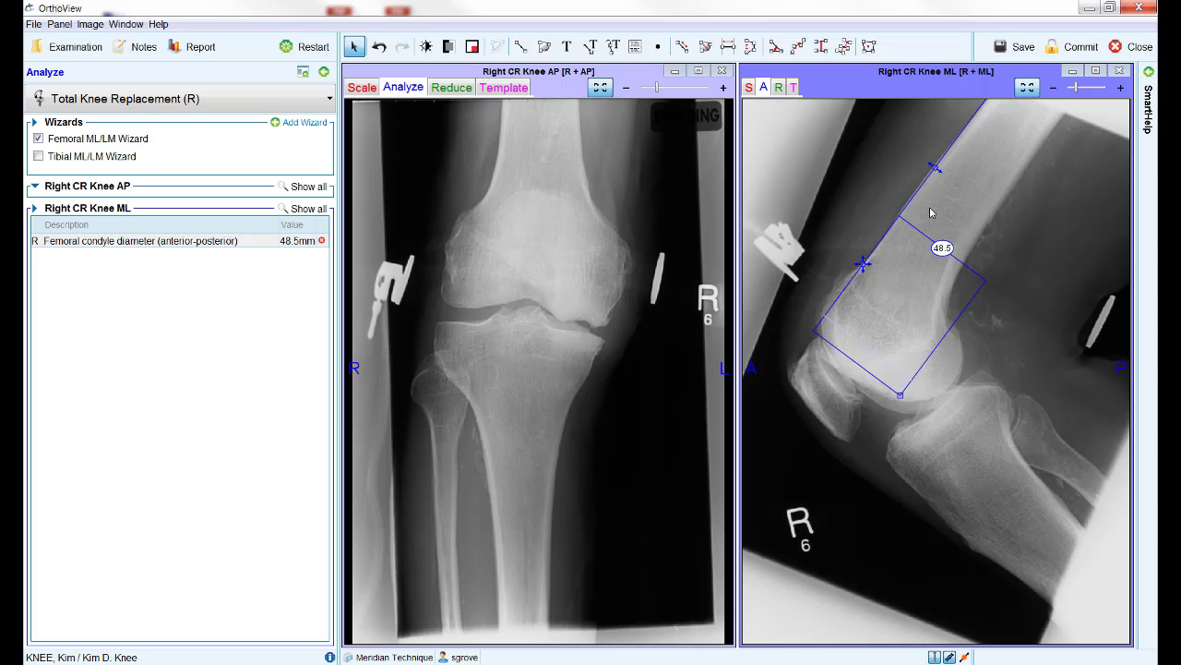
{"action": "left_click_drag", "start_coordinate": [899, 395], "coordinate": [920, 436]}
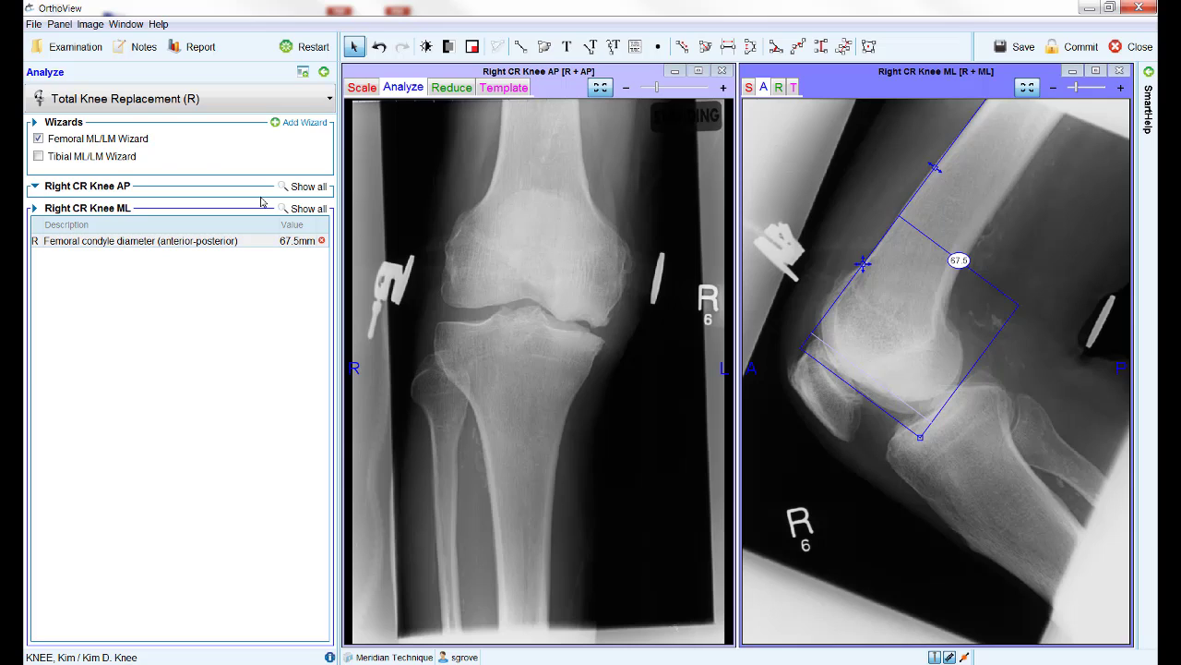
Add the Tibial ML/LM Wizard, align its axis with the tibial shaft and fit the posterior slope box across the tibial plateau.
{"action": "left_click", "coordinate": [112, 159]}
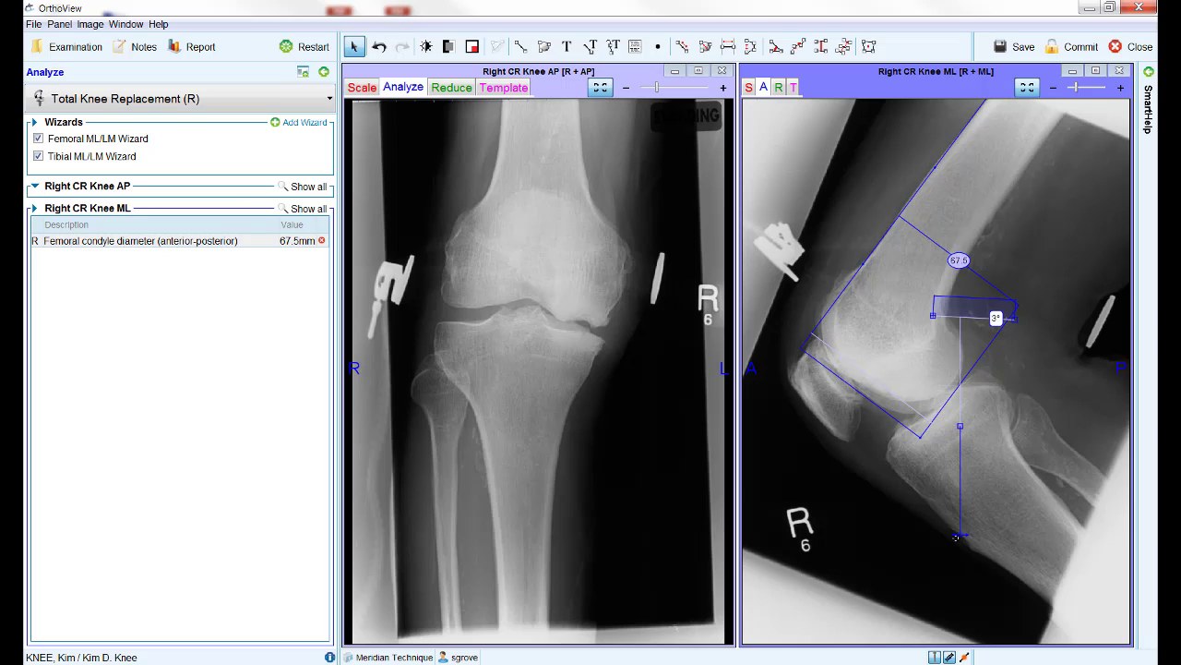
{"action": "left_click_drag", "start_coordinate": [961, 534], "coordinate": [1006, 540]}
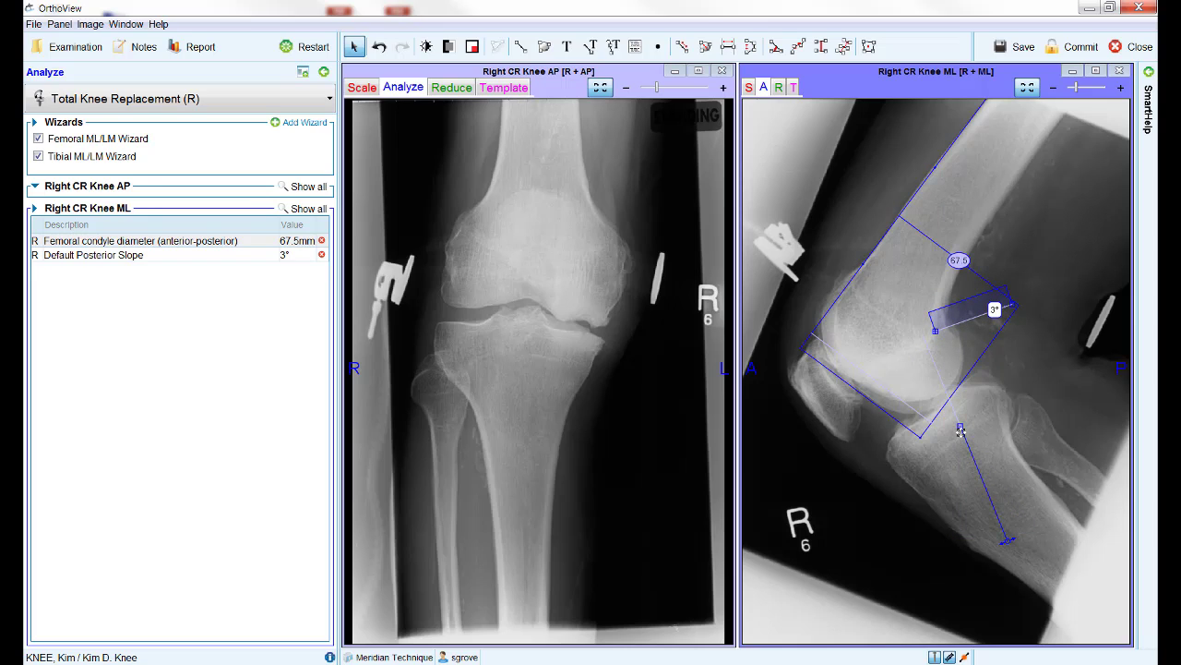
{"action": "left_click_drag", "start_coordinate": [960, 430], "coordinate": [984, 450]}
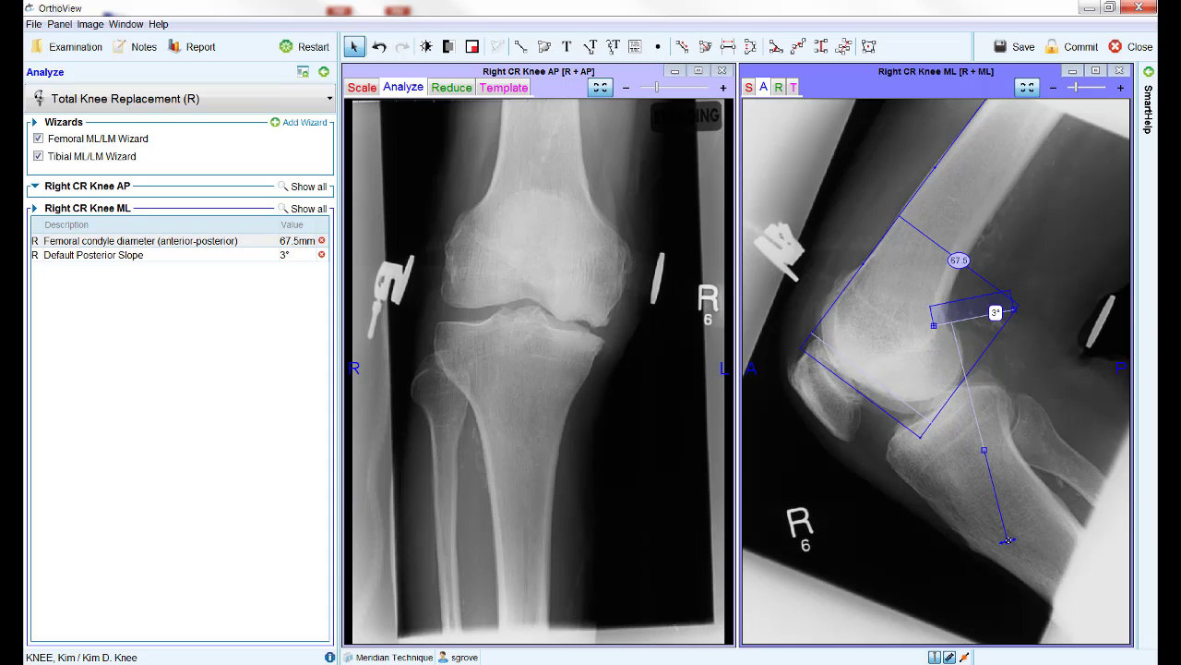
{"action": "left_click_drag", "start_coordinate": [1008, 541], "coordinate": [1052, 538]}
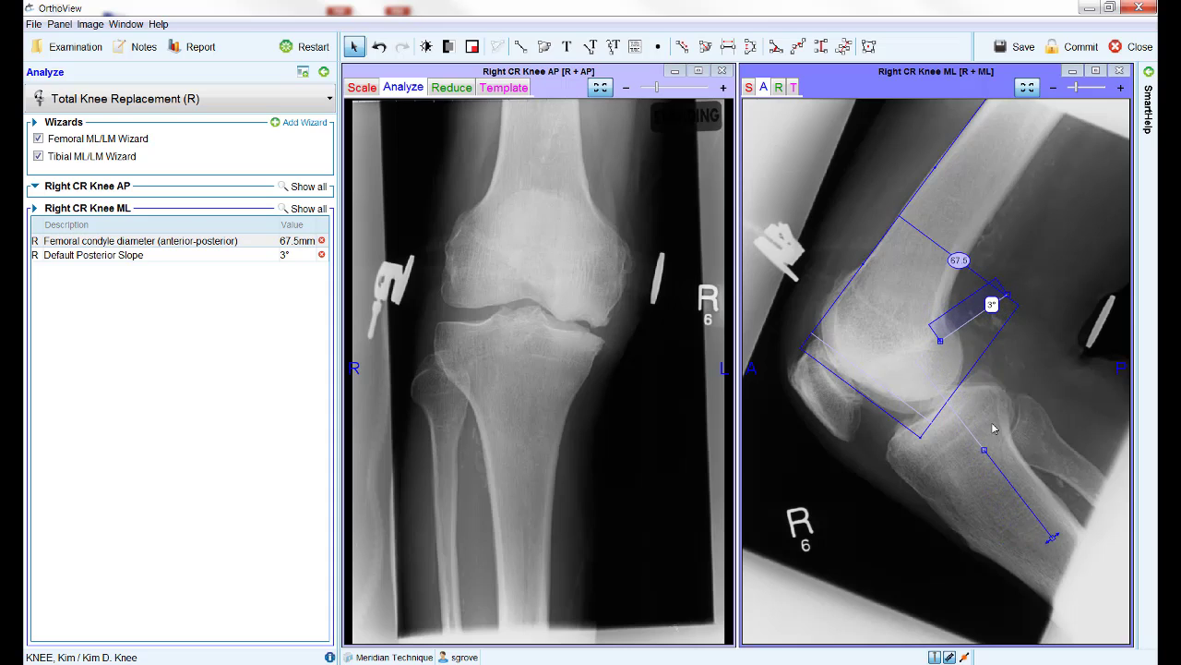
{"action": "left_click_drag", "start_coordinate": [951, 322], "coordinate": [906, 433]}
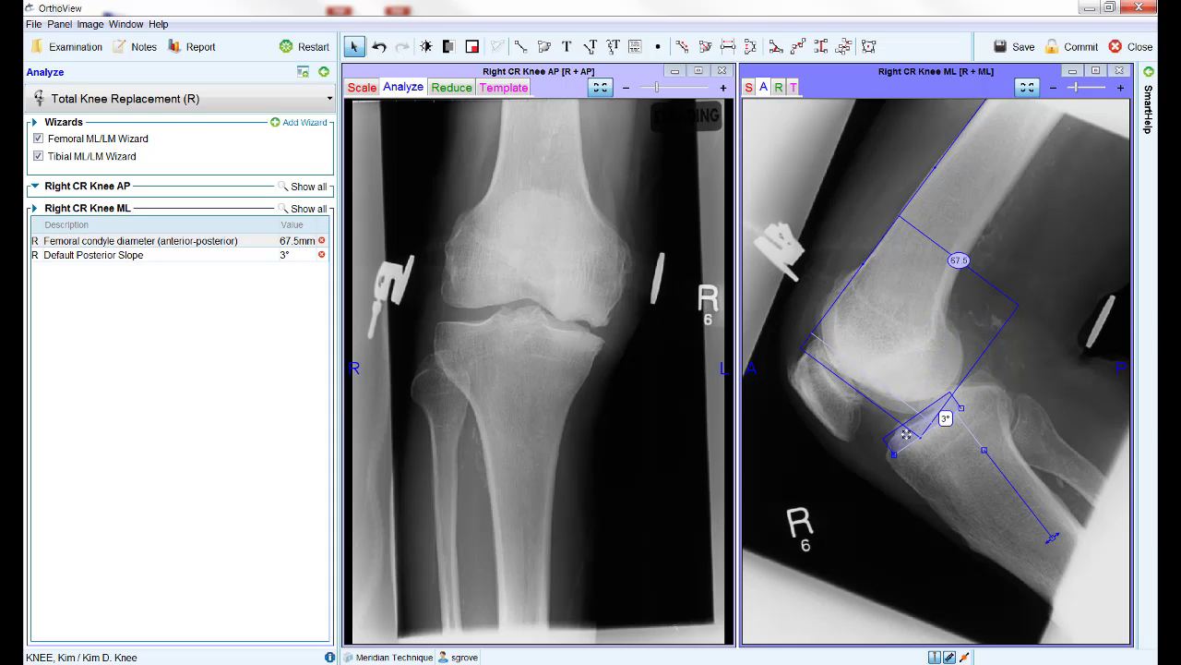
{"action": "left_click_drag", "start_coordinate": [960, 407], "coordinate": [996, 384]}
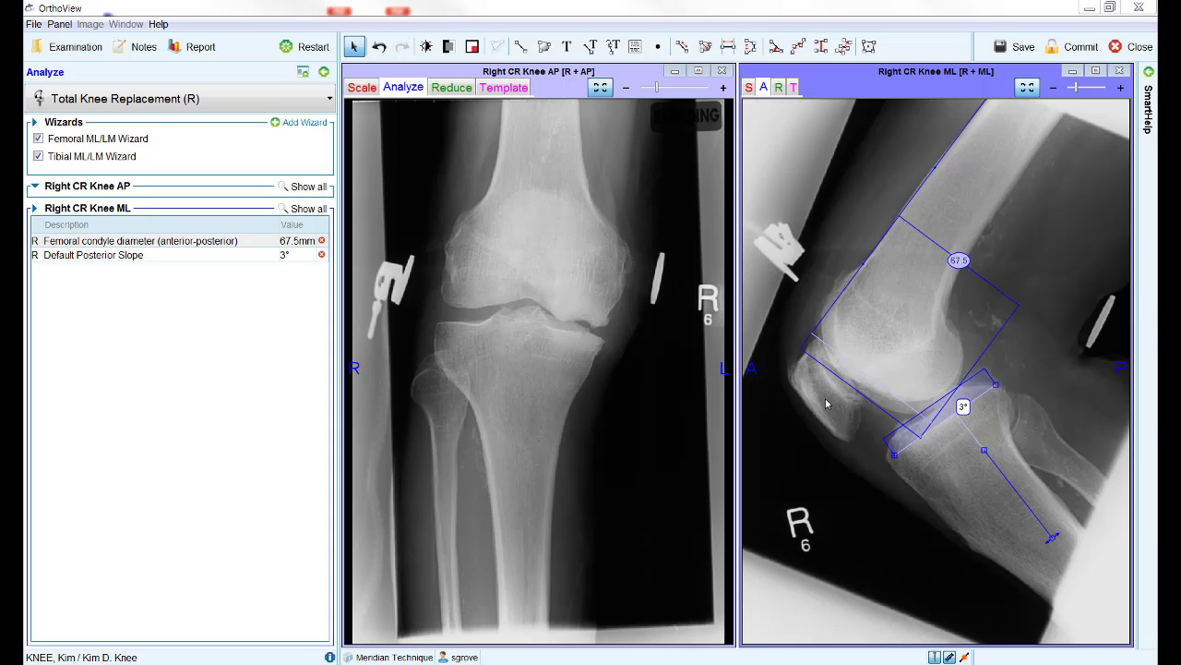
Add the Femoral AP/PA Wizard to the AP X-ray and fit its four corner points to the cortices of the femoral shaft.
{"action": "left_click", "coordinate": [542, 73]}
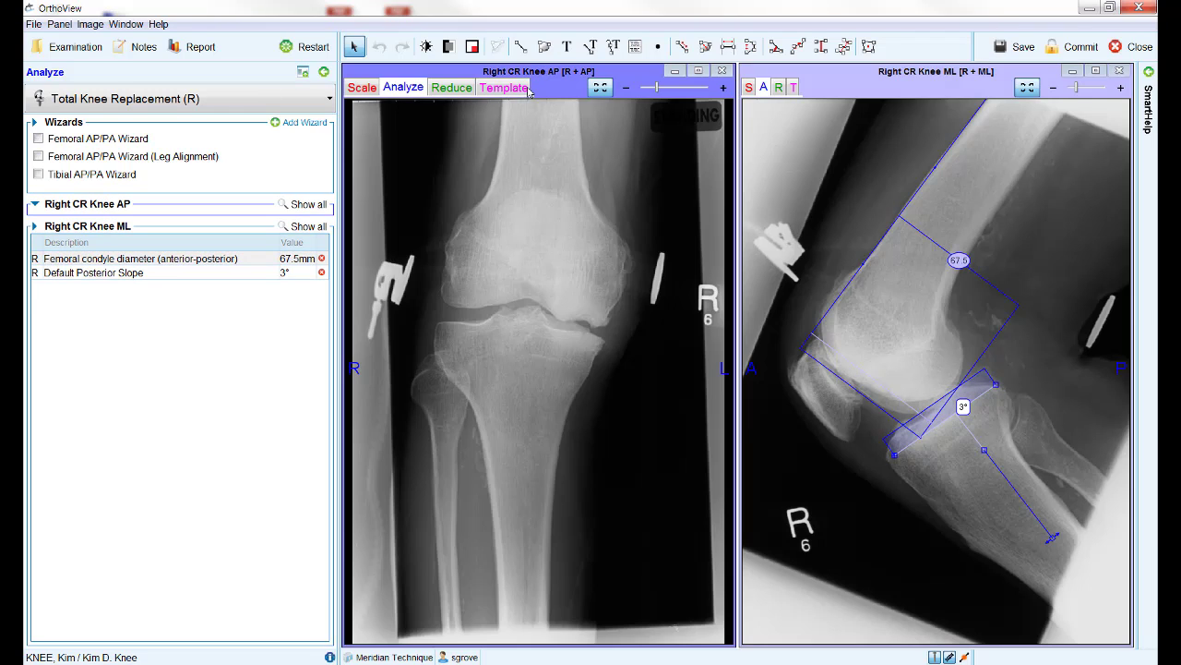
{"action": "left_click", "coordinate": [82, 143]}
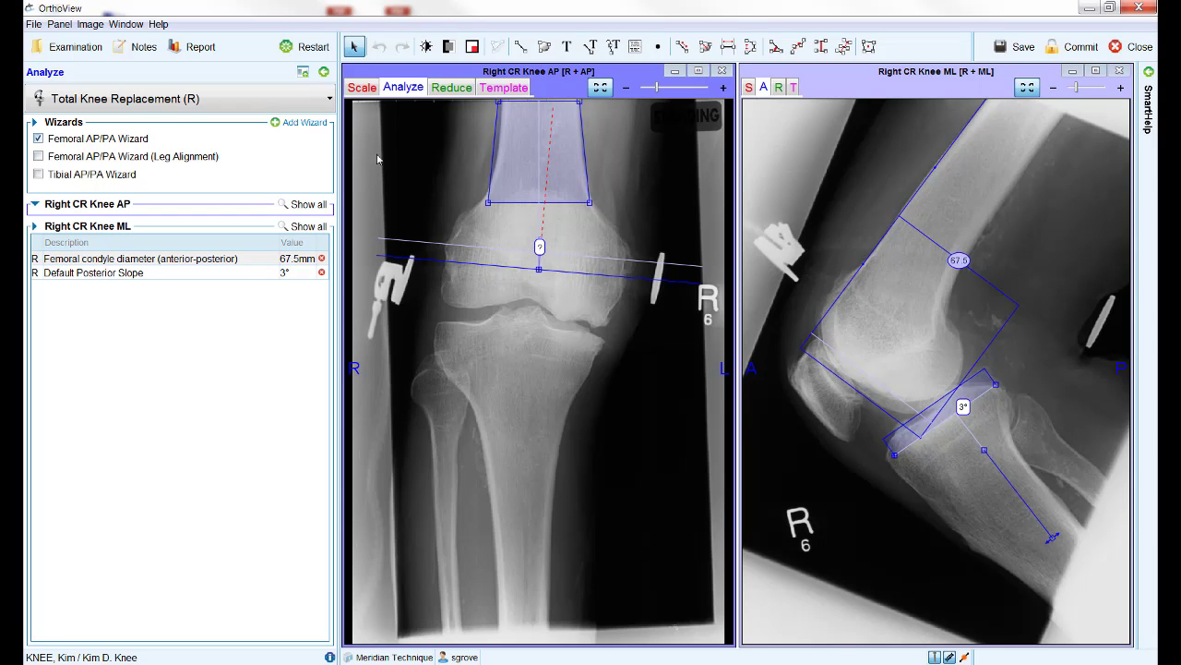
{"action": "left_click_drag", "start_coordinate": [488, 202], "coordinate": [496, 165]}
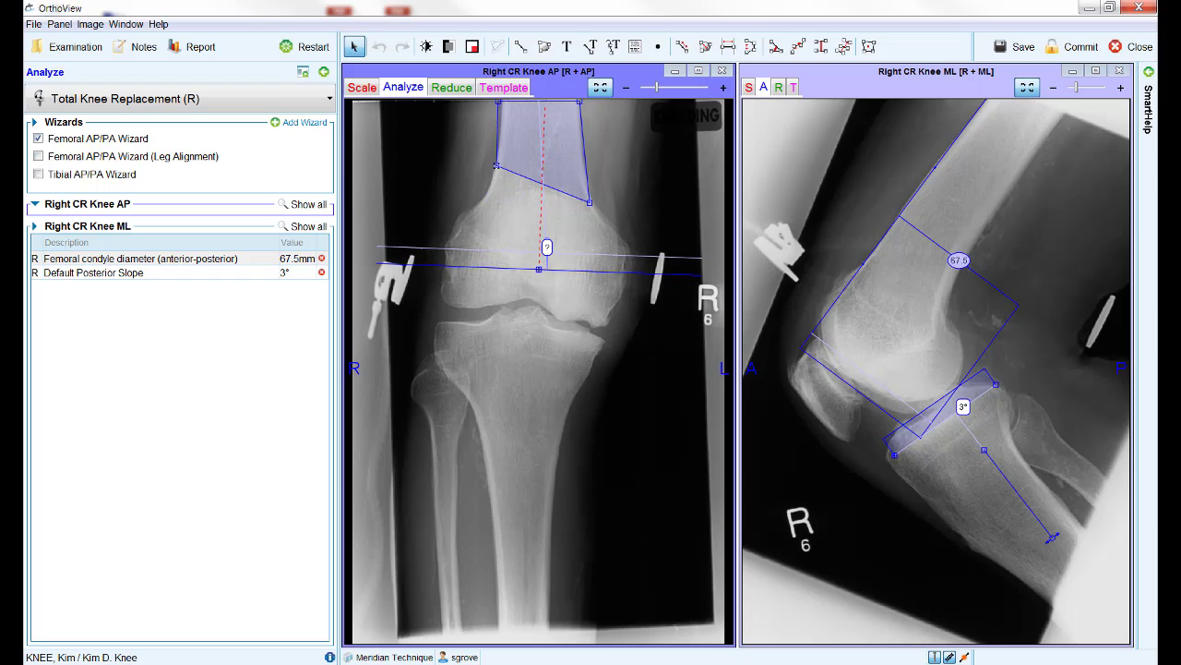
{"action": "left_click_drag", "start_coordinate": [500, 106], "coordinate": [500, 101]}
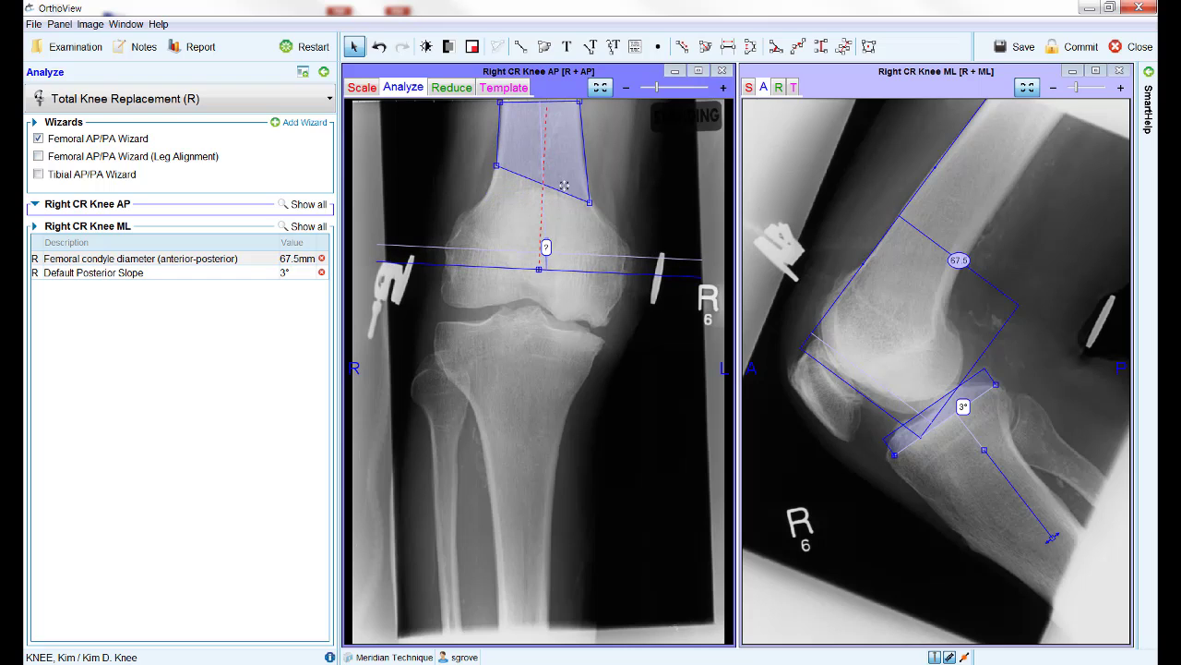
{"action": "left_click_drag", "start_coordinate": [589, 202], "coordinate": [585, 168]}
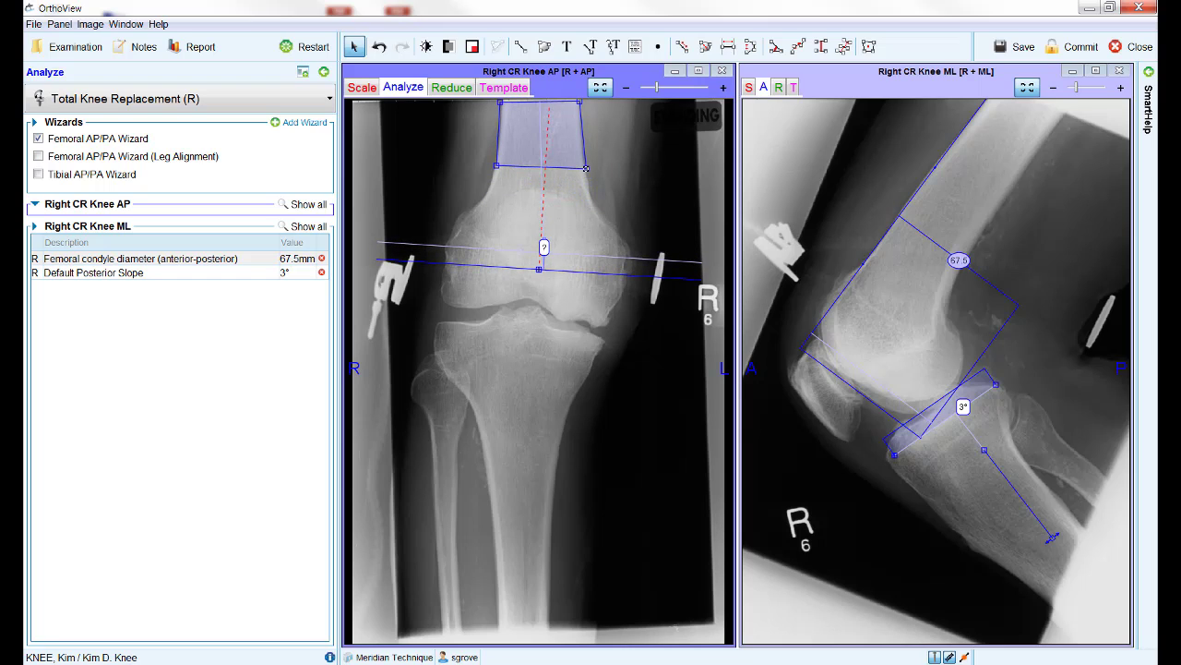
{"action": "left_click_drag", "start_coordinate": [579, 103], "coordinate": [580, 100]}
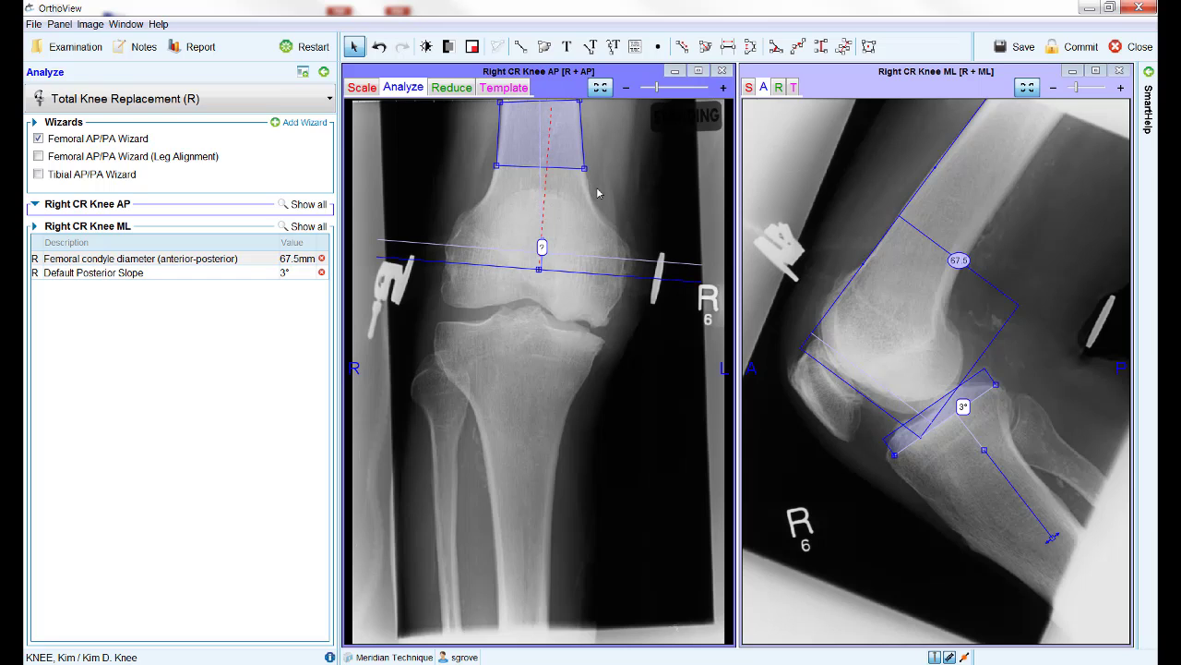
Move the femoral wizard's centre point down to the intercondylar notch and set its angle to 5°.
{"action": "left_click_drag", "start_coordinate": [539, 268], "coordinate": [532, 313]}
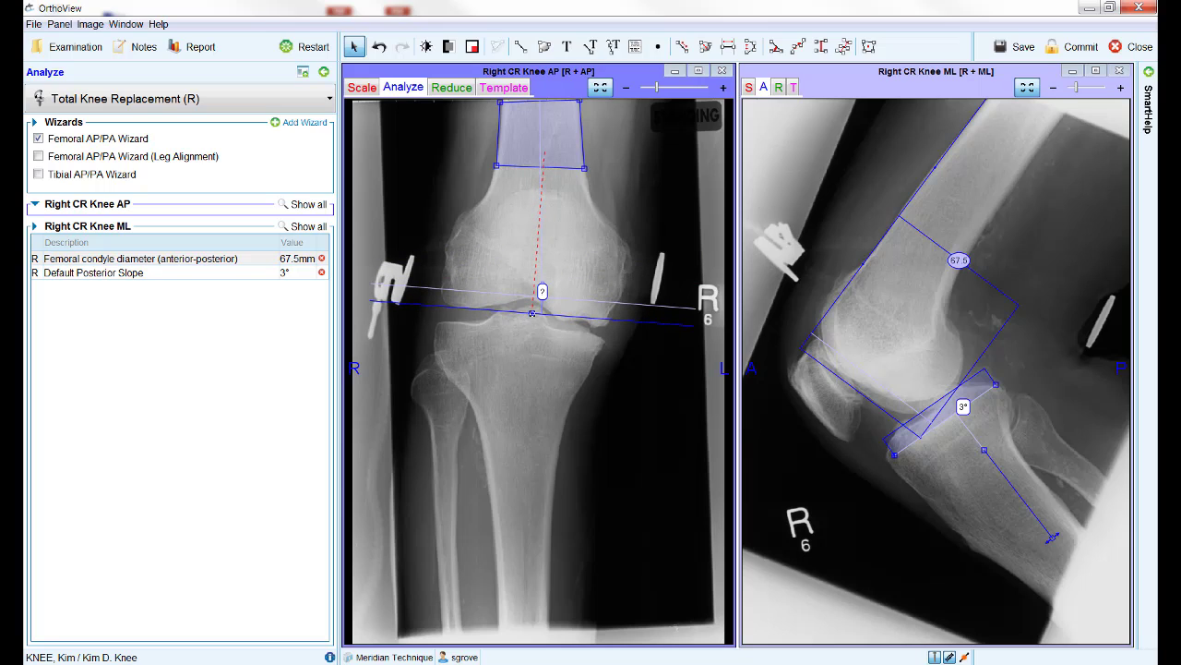
{"action": "left_click", "coordinate": [544, 294]}
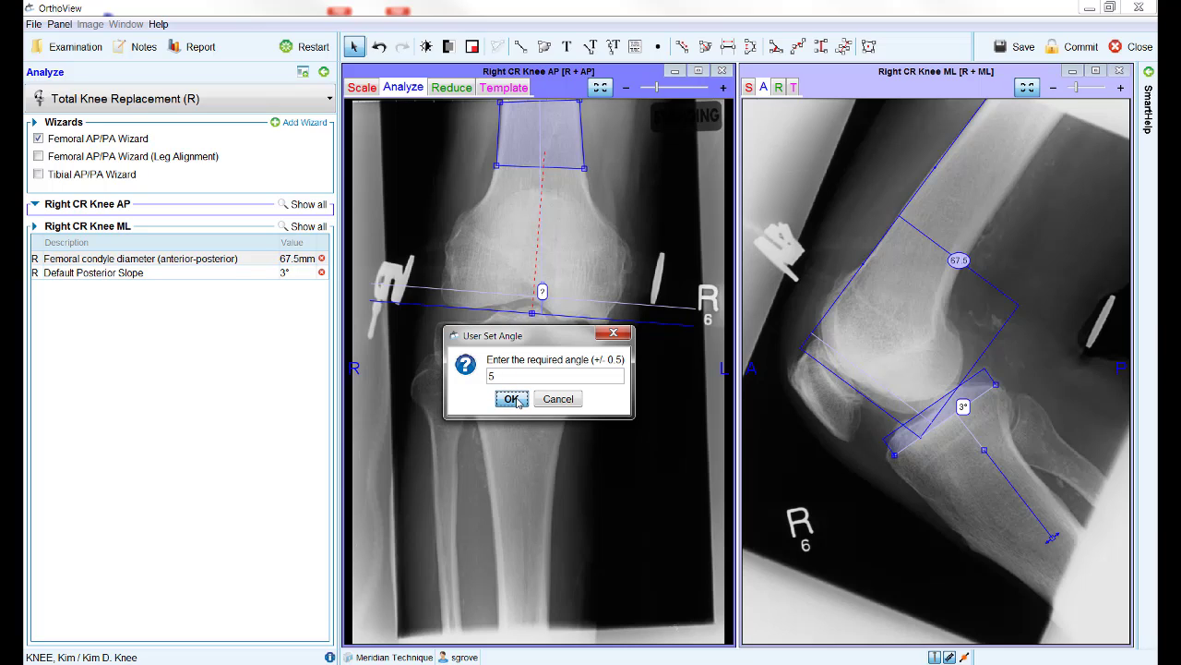
{"action": "left_click", "coordinate": [513, 398]}
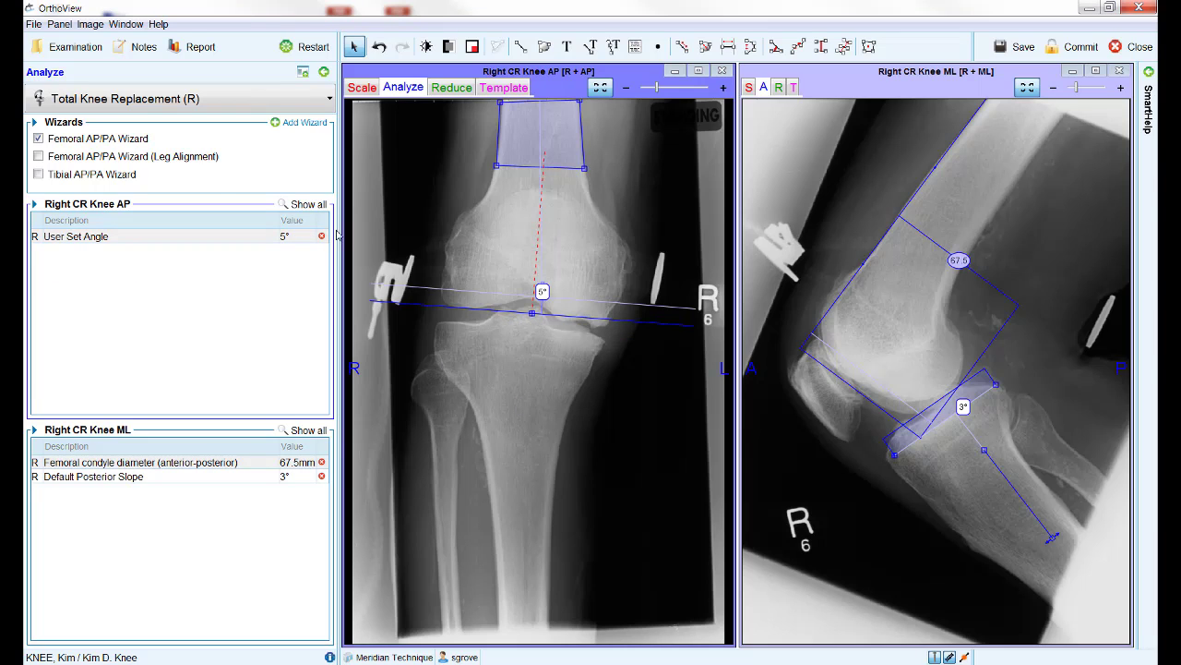
Add the Tibial AP/PA Wizard and fit its shaft outline to the cortices of the lower tibial shaft.
{"action": "left_click", "coordinate": [132, 178]}
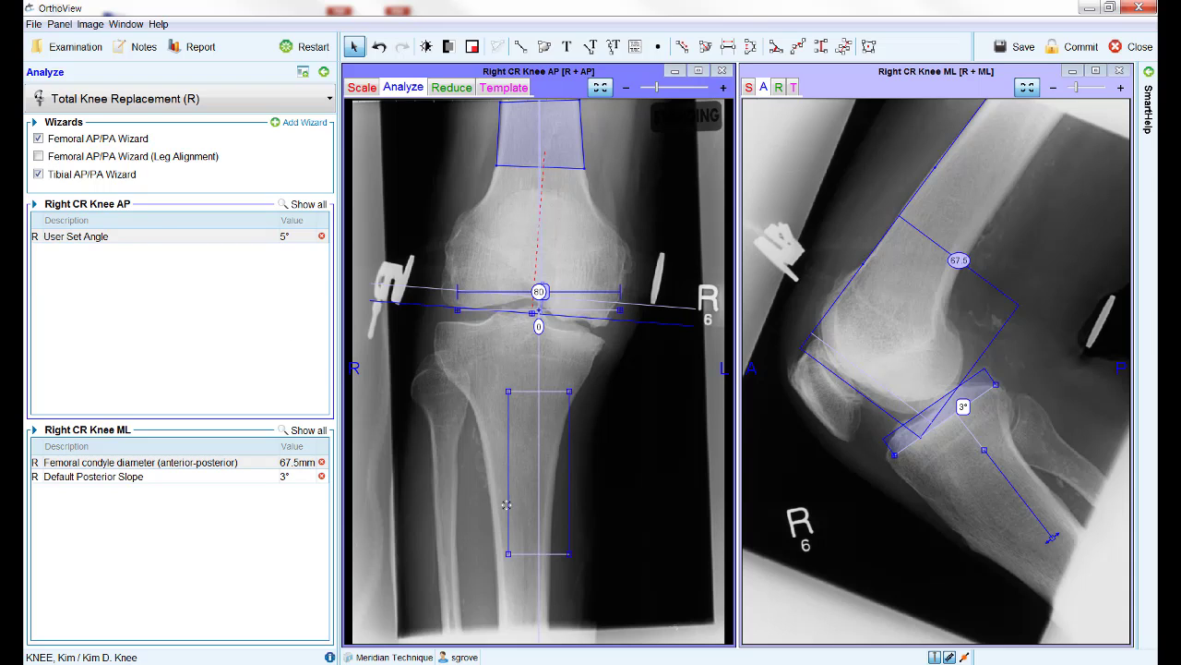
{"action": "left_click_drag", "start_coordinate": [506, 508], "coordinate": [499, 580]}
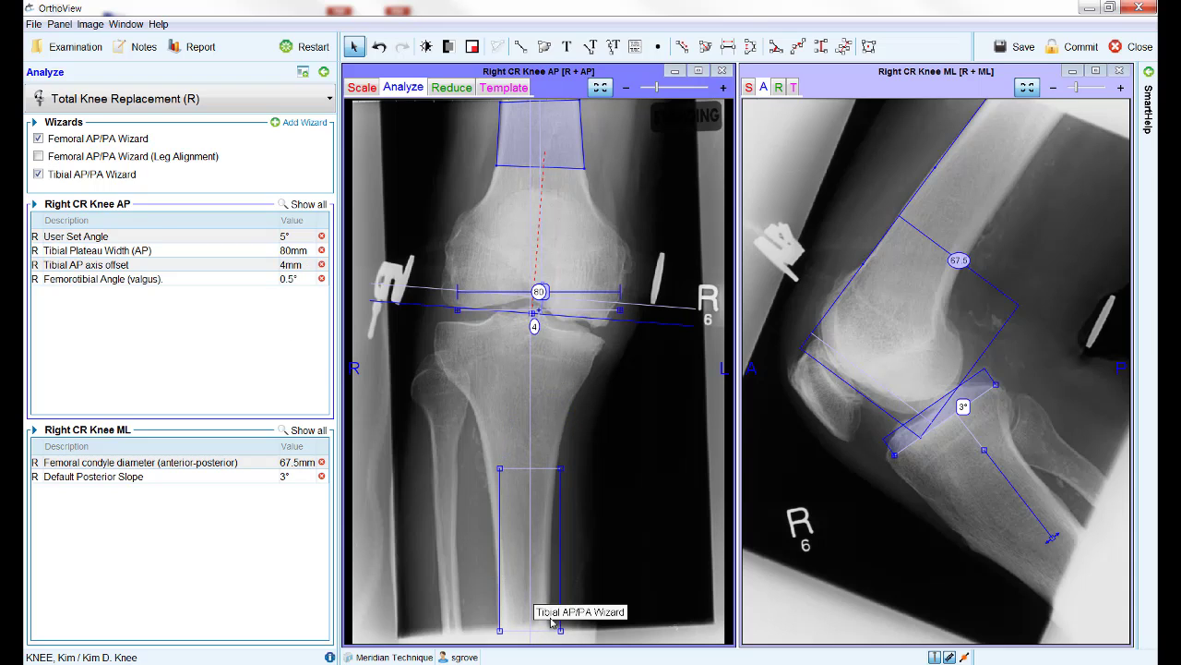
{"action": "left_click_drag", "start_coordinate": [561, 629], "coordinate": [550, 629]}
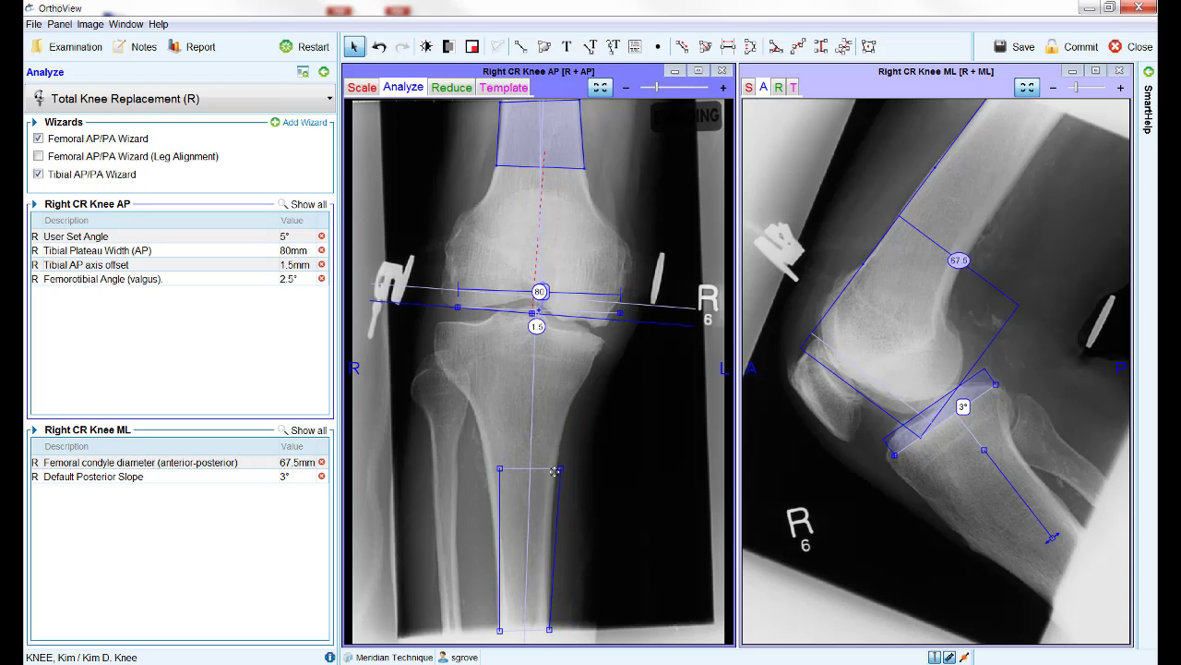
{"action": "mouse_move", "coordinate": [559, 469]}
{"action": "left_mouse_down"}
{"action": "mouse_move", "coordinate": [555, 485]}
{"action": "mouse_move", "coordinate": [492, 479]}
{"action": "mouse_move", "coordinate": [490, 493]}
{"action": "left_mouse_up"}
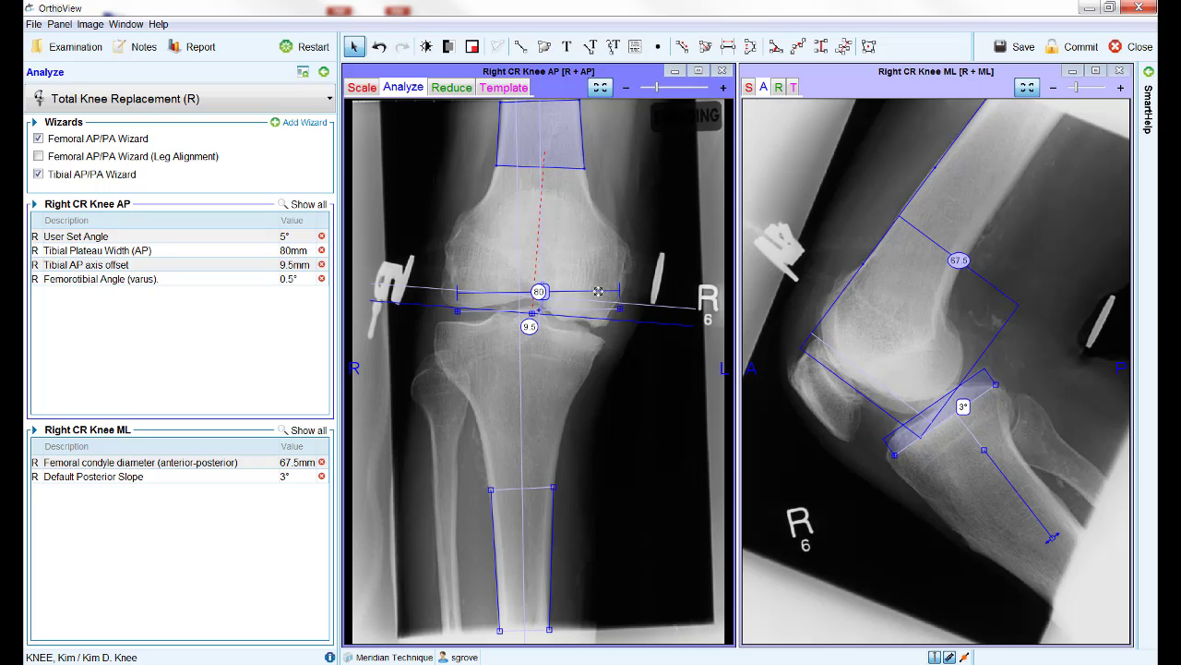
Place the tibial plateau width line across the upper tibia on the AP X-ray and adjust its ends to about 79 mm.
{"action": "left_click_drag", "start_coordinate": [598, 292], "coordinate": [575, 325]}
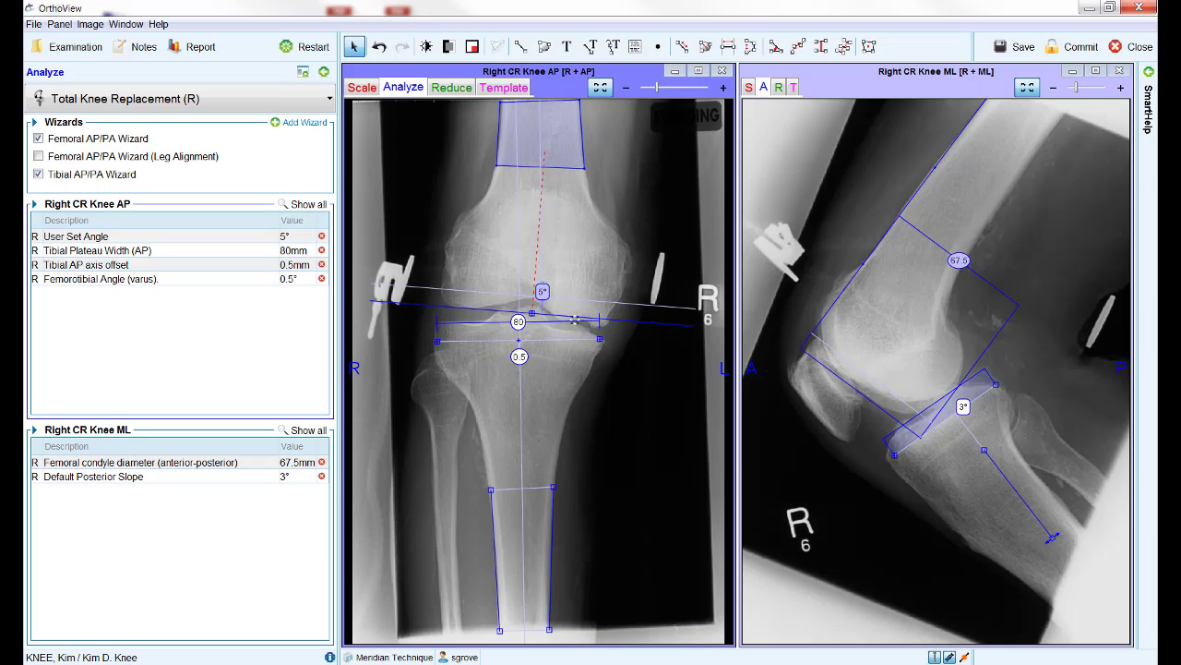
{"action": "mouse_move", "coordinate": [437, 341]}
{"action": "left_mouse_down"}
{"action": "mouse_move", "coordinate": [452, 342]}
{"action": "mouse_move", "coordinate": [439, 347]}
{"action": "left_mouse_up"}
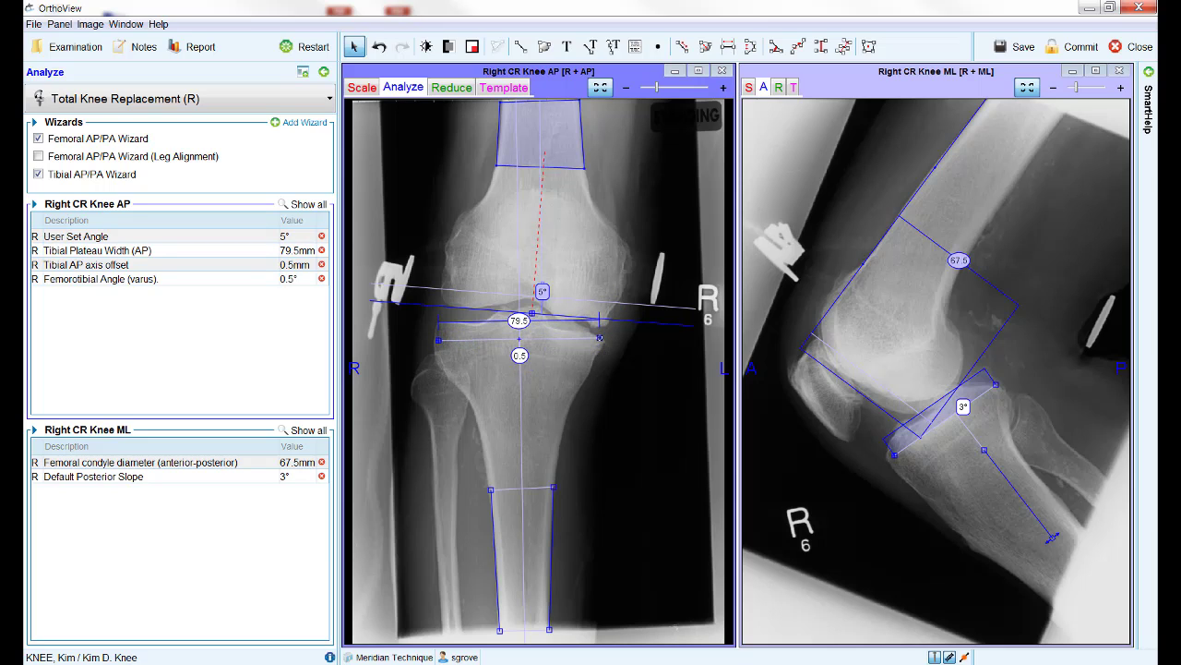
{"action": "left_click_drag", "start_coordinate": [600, 339], "coordinate": [599, 341]}
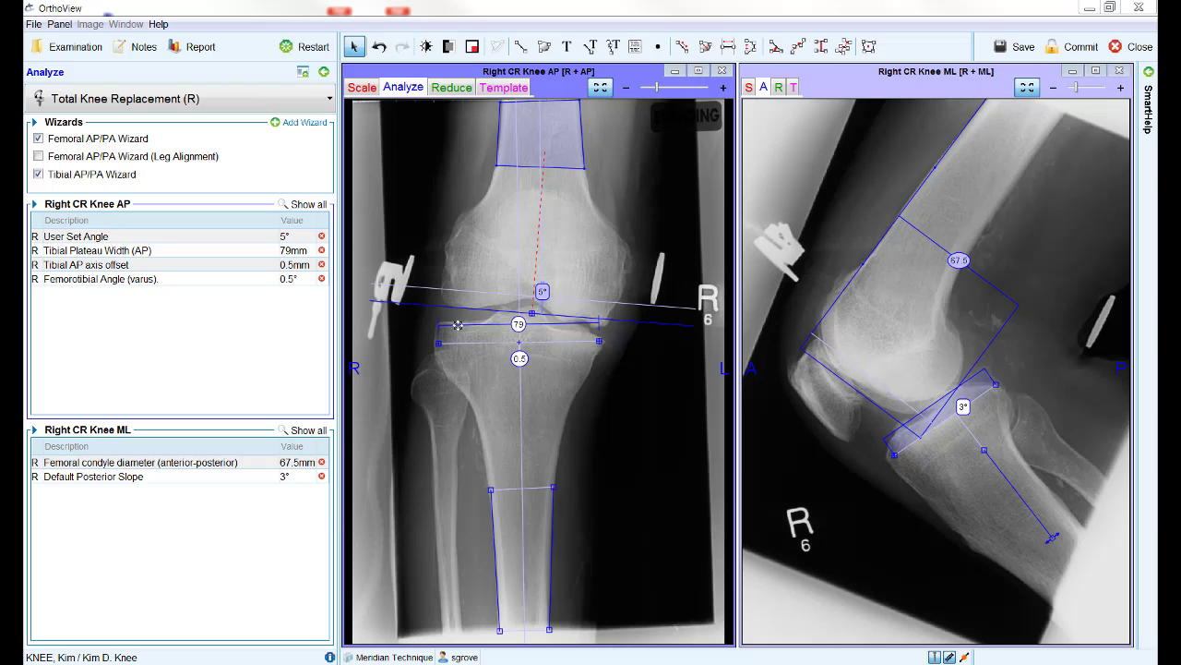
Measure the tibial cut depth on the AP X-ray, placing the lateral marker at about -11 mm and the medial at about -5.5 mm.
{"action": "right_click", "coordinate": [458, 326]}
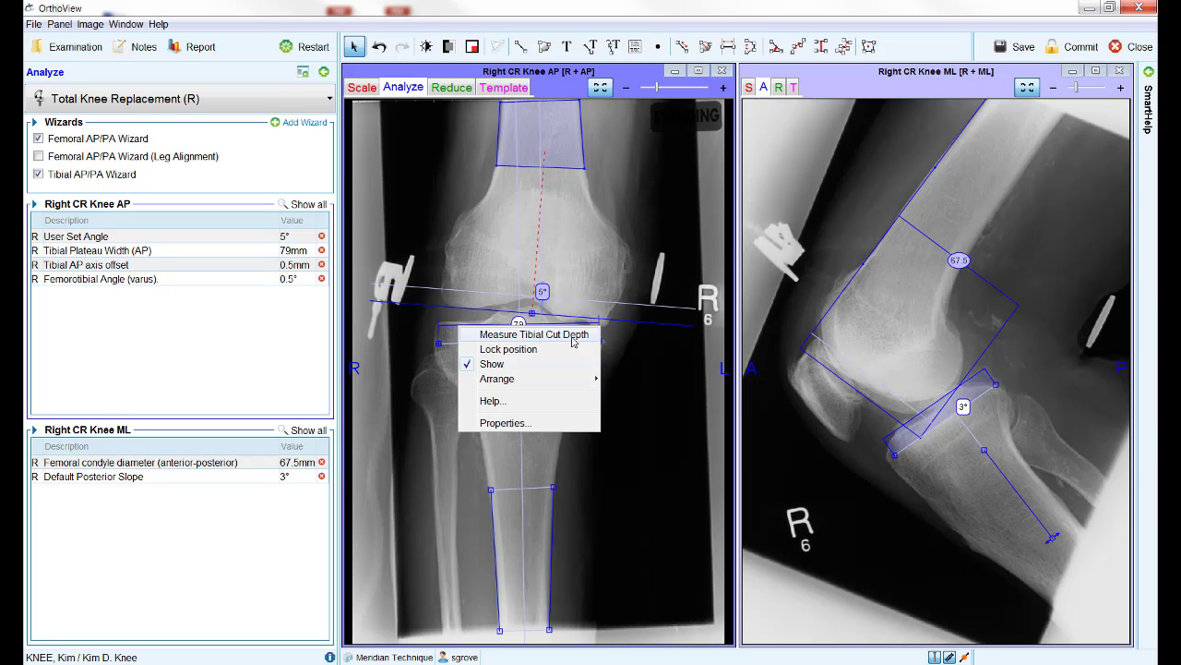
{"action": "left_click", "coordinate": [573, 336]}
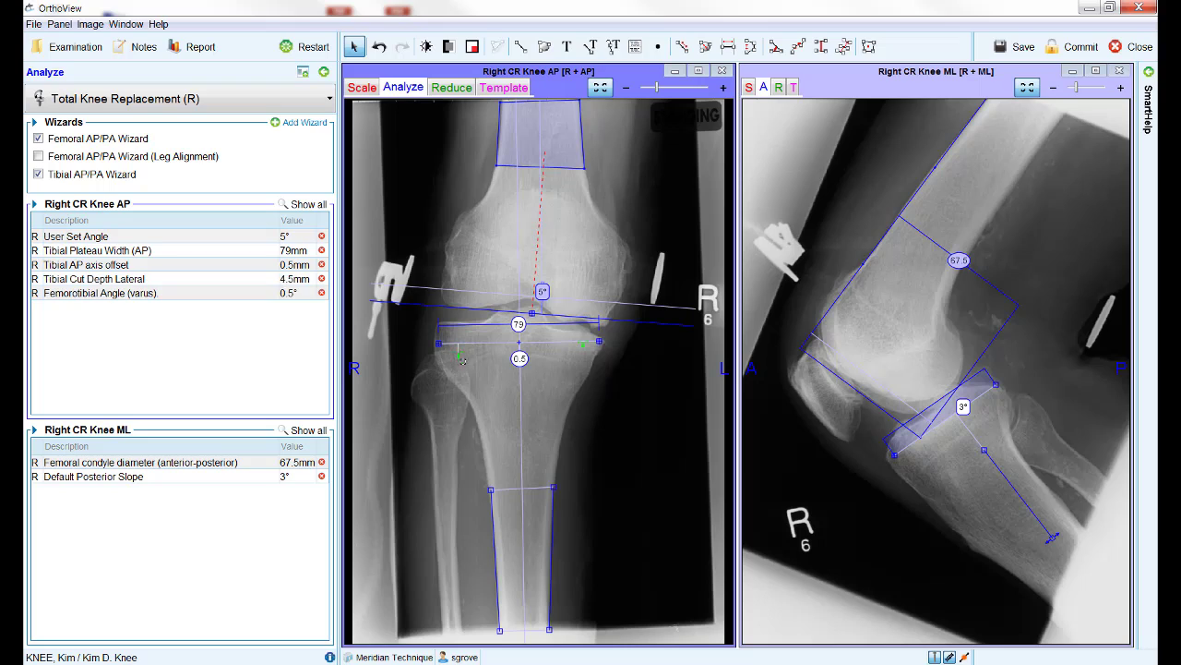
{"action": "mouse_move", "coordinate": [459, 347]}
{"action": "left_mouse_down"}
{"action": "mouse_move", "coordinate": [472, 347]}
{"action": "mouse_move", "coordinate": [460, 323]}
{"action": "left_mouse_up"}
{"action": "left_click_drag", "start_coordinate": [582, 343], "coordinate": [576, 332]}
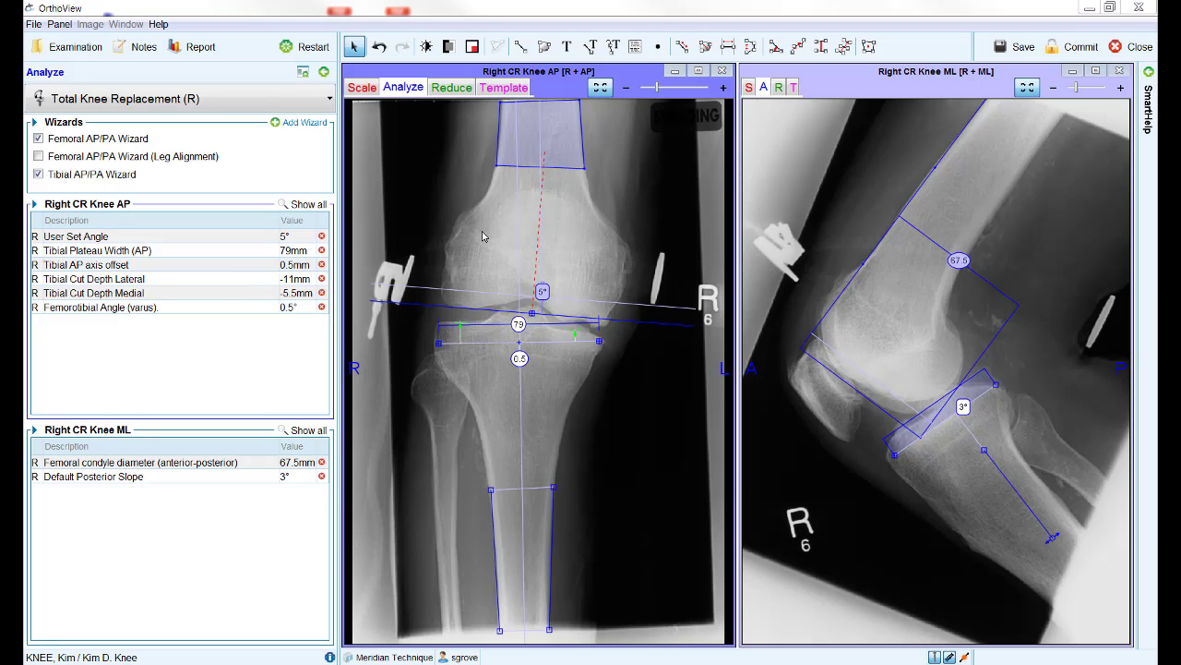
Switch both the AP and ML knee X-rays to the templating stage to overlay the knee implant.
{"action": "left_click", "coordinate": [501, 88]}
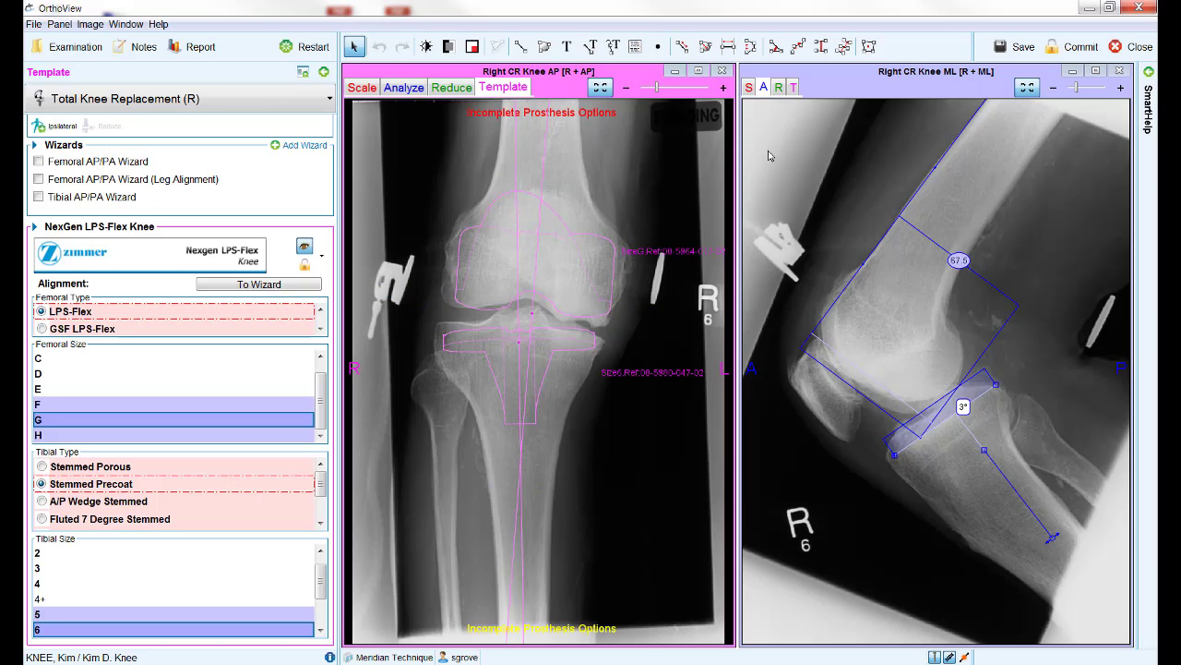
{"action": "left_click", "coordinate": [794, 88]}
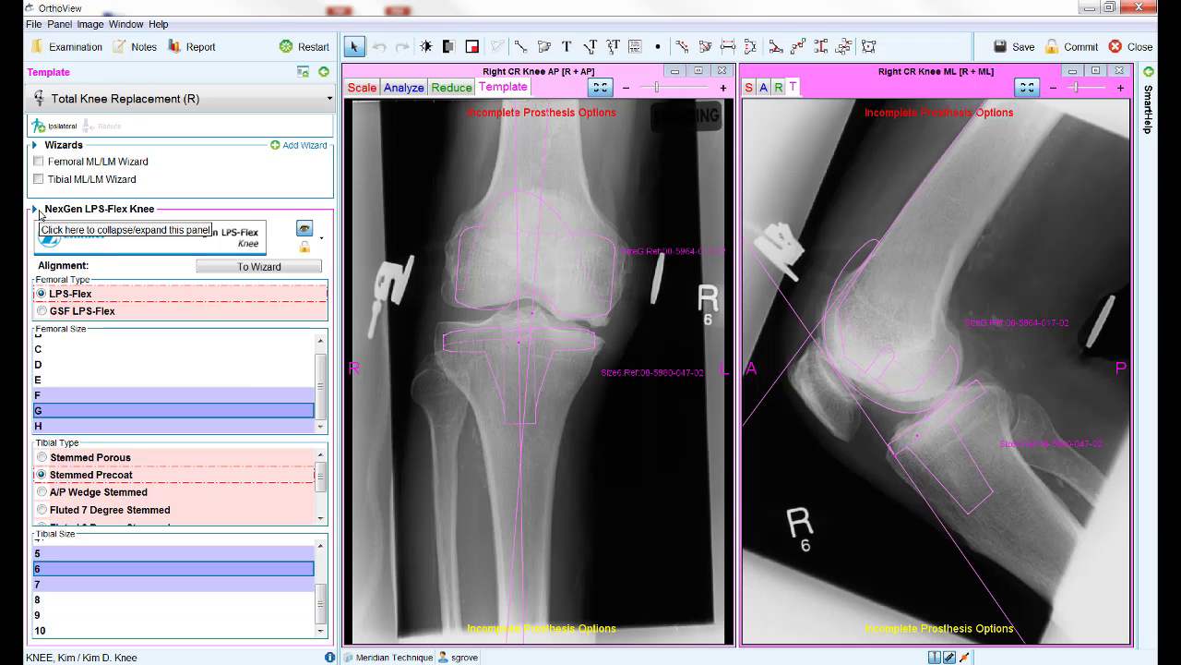
{"action": "left_click", "coordinate": [35, 145]}
{"action": "left_click", "coordinate": [35, 146]}
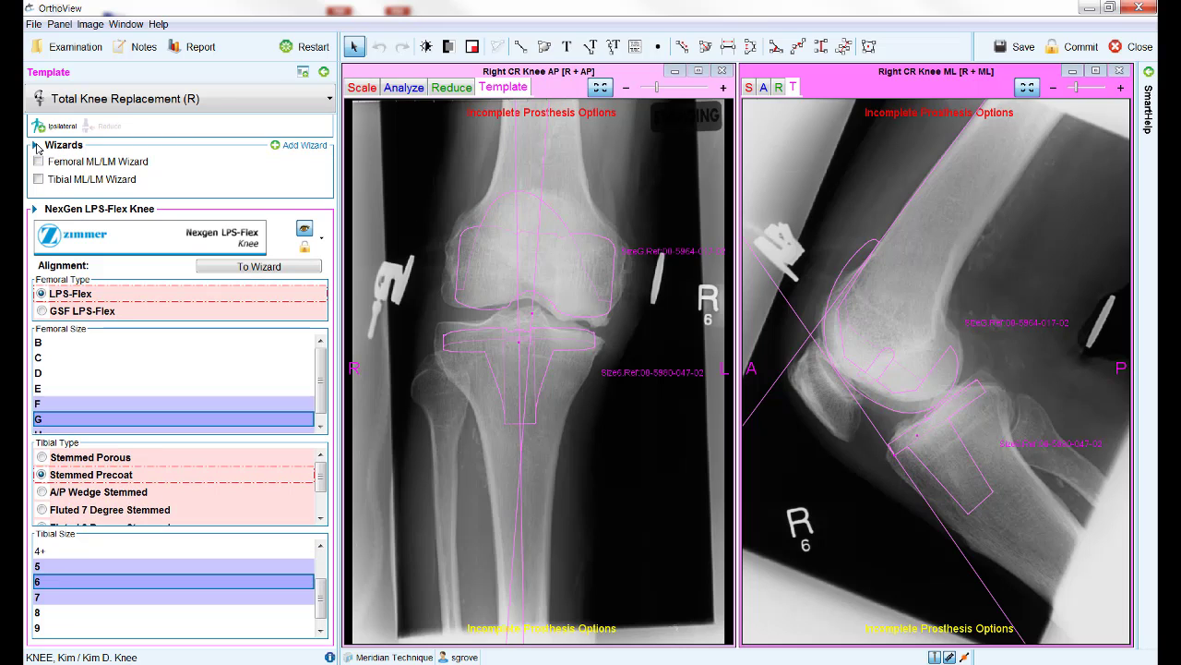
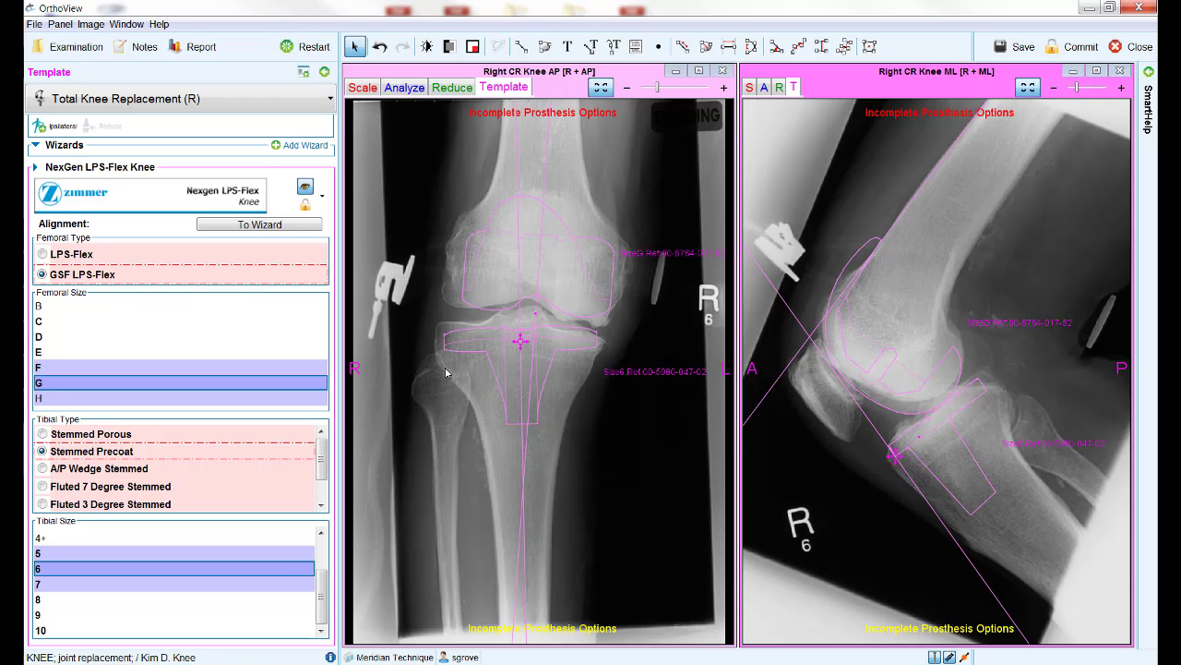
Browse the available knee systems in the digital template library and close it without choosing another template.
{"action": "left_click", "coordinate": [138, 197]}
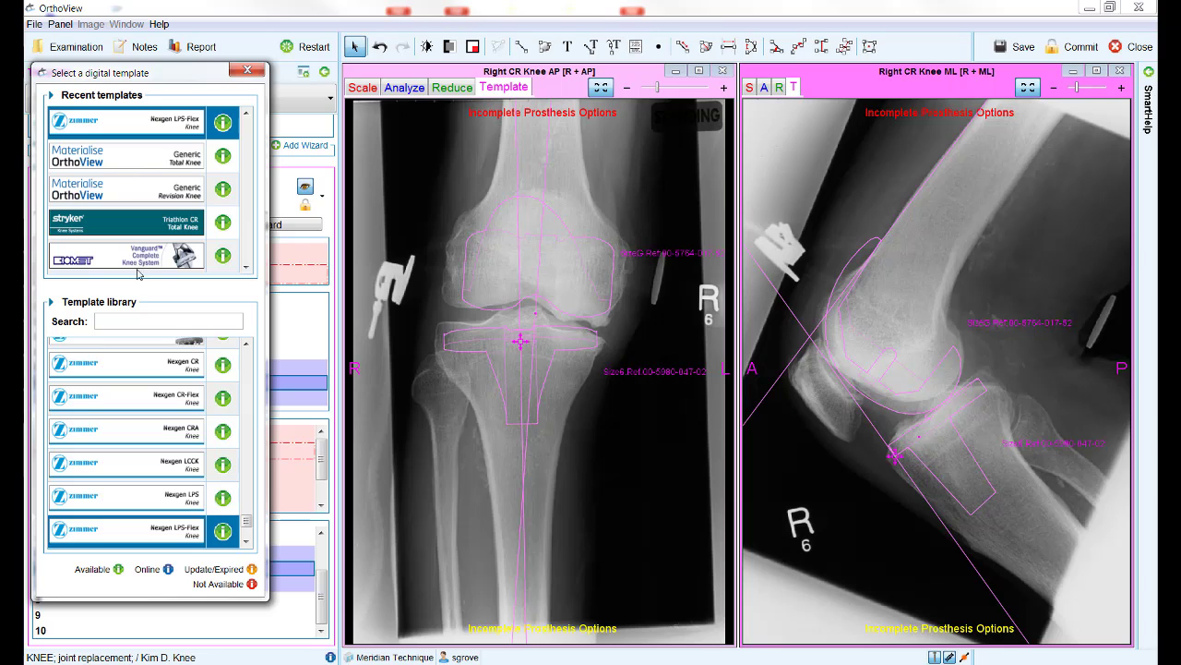
{"action": "scroll", "coordinate": [141, 426], "scroll_direction": "up", "scroll_amount": 3}
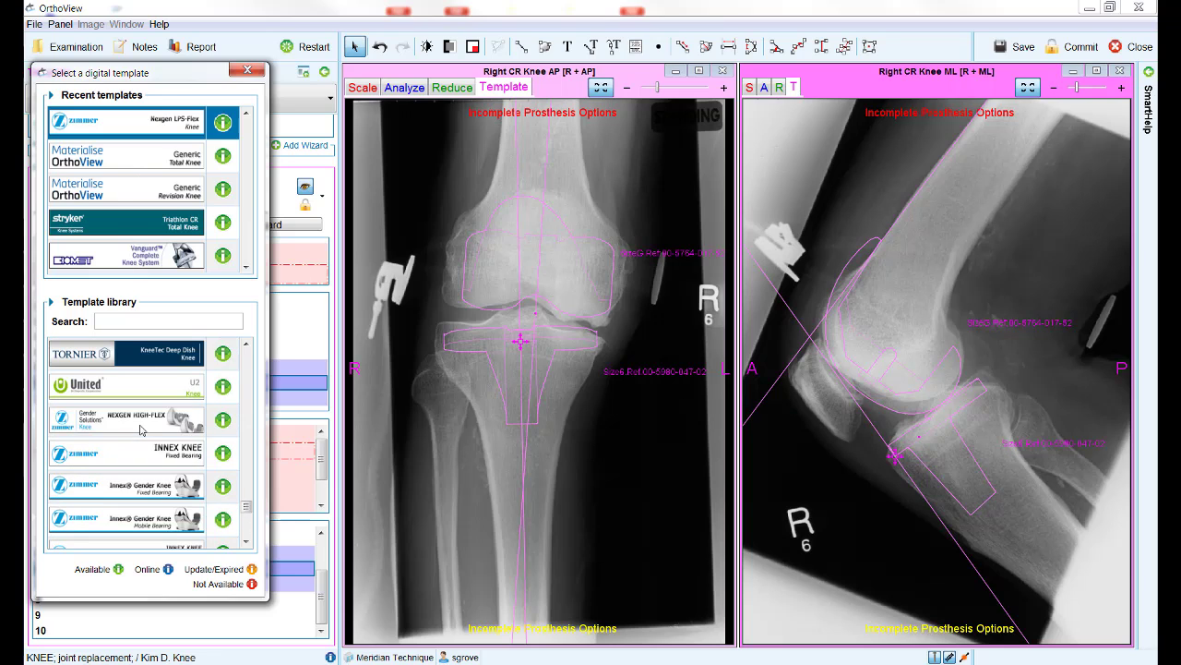
{"action": "scroll", "coordinate": [140, 427], "scroll_direction": "up", "scroll_amount": 4}
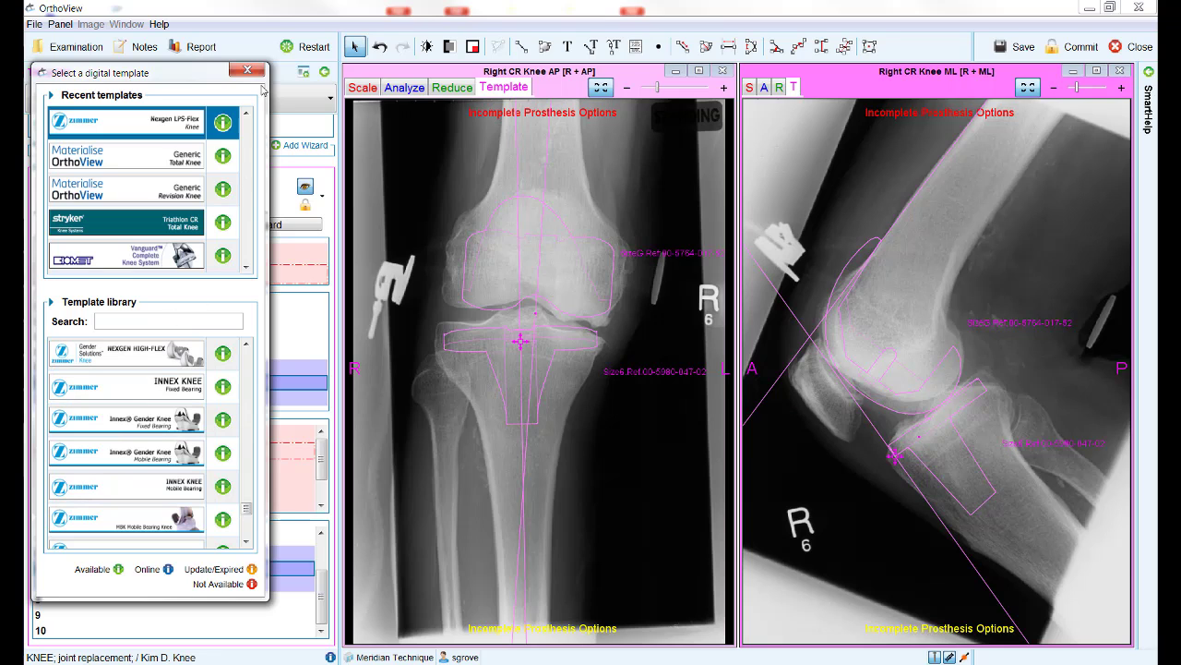
{"action": "left_click", "coordinate": [248, 71]}
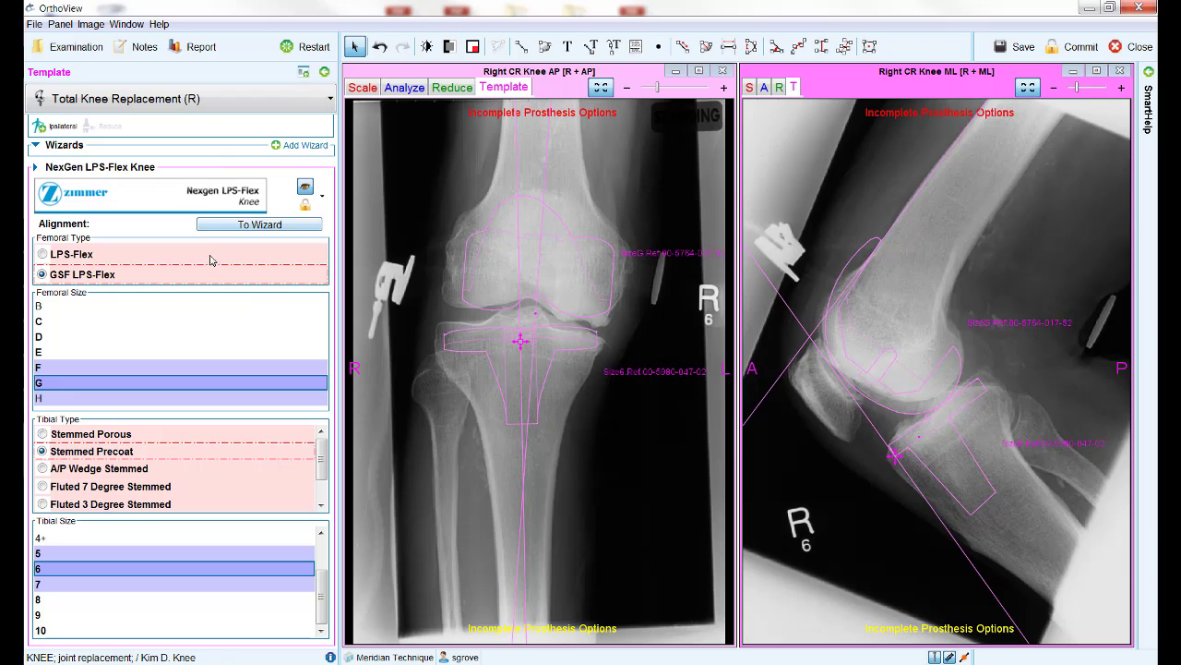
Try femoral sizes F, E and D on the X-rays and return to size G.
{"action": "left_click", "coordinate": [181, 367]}
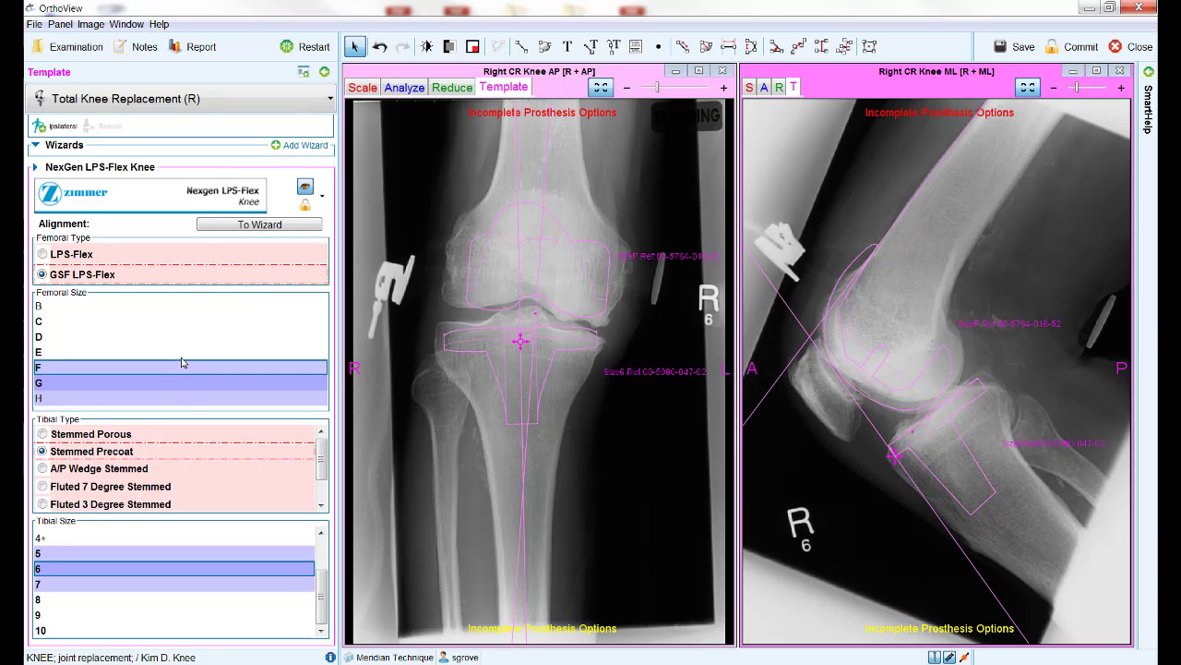
{"action": "left_click", "coordinate": [187, 349]}
{"action": "left_click", "coordinate": [187, 339]}
{"action": "left_click", "coordinate": [186, 355]}
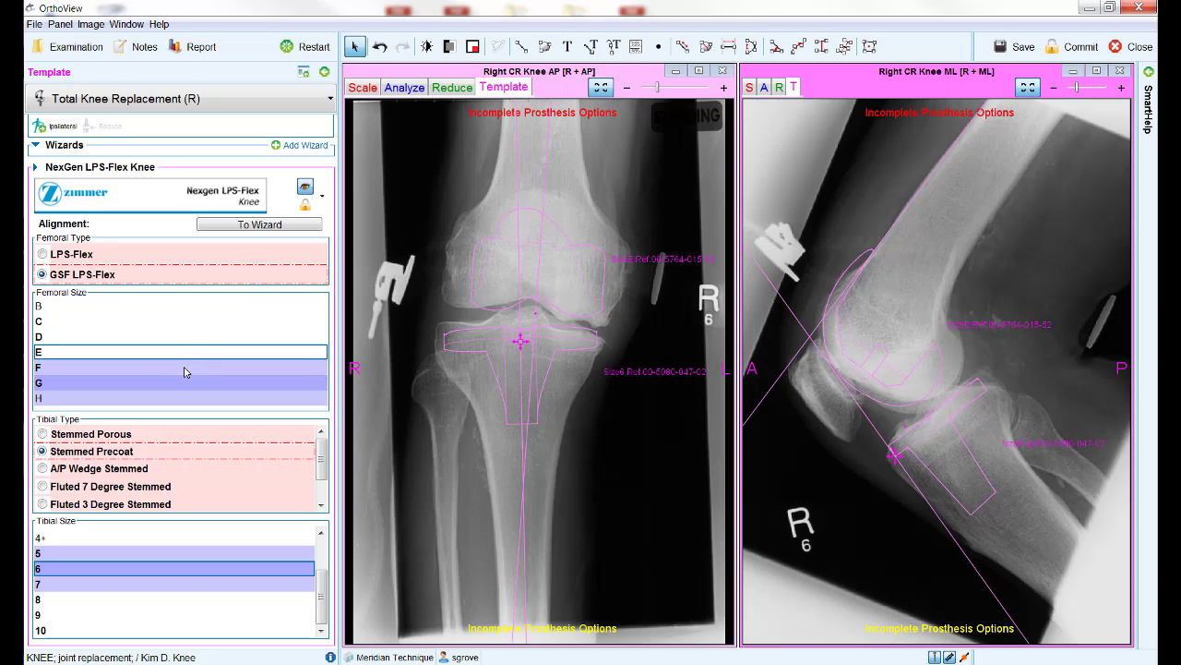
{"action": "left_click", "coordinate": [185, 369]}
{"action": "left_click", "coordinate": [185, 382]}
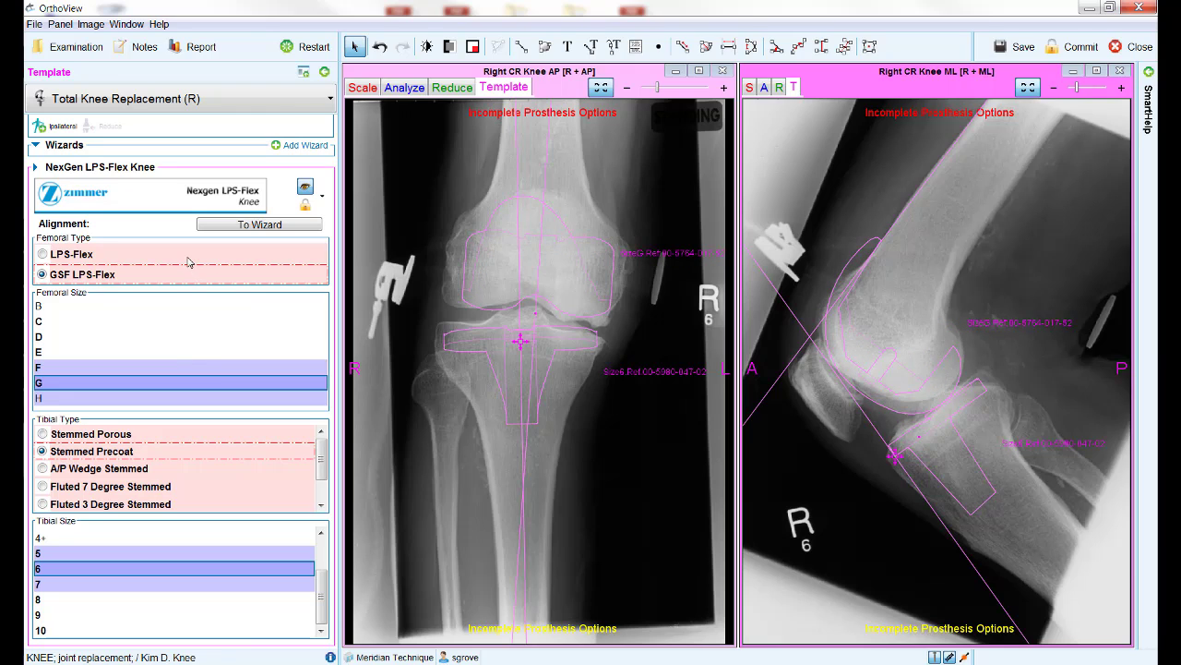
Set the femoral type to LPS-Flex and confirm Stemmed Precoat as the tibial type.
{"action": "left_click", "coordinate": [41, 255]}
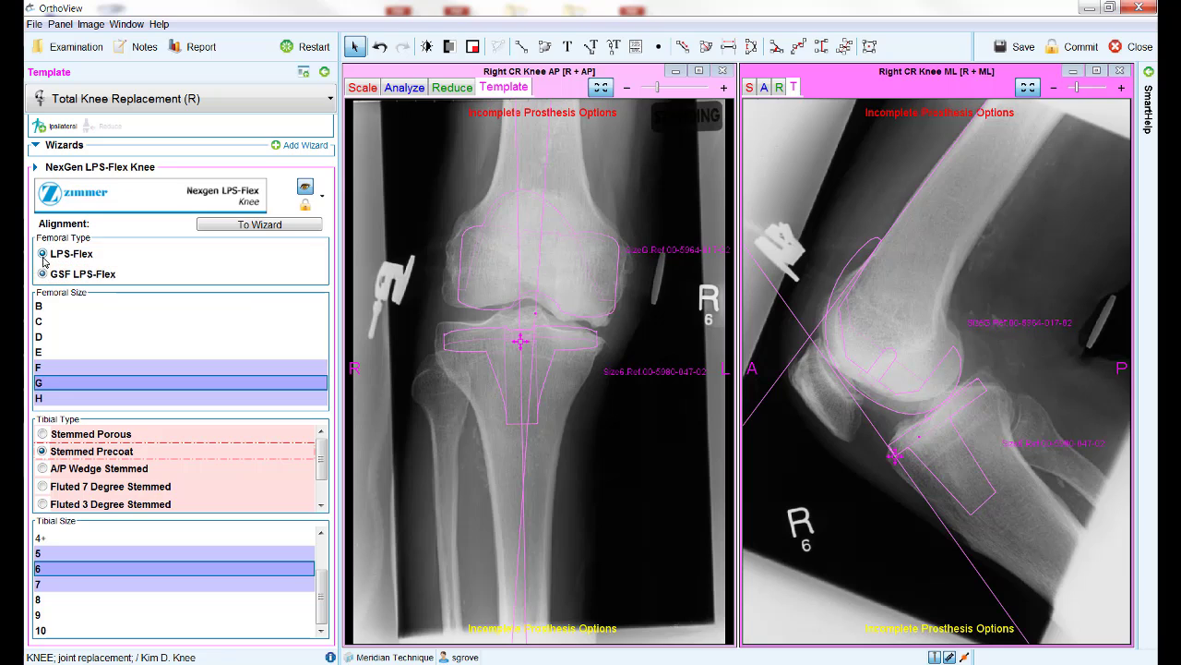
{"action": "left_click", "coordinate": [42, 452]}
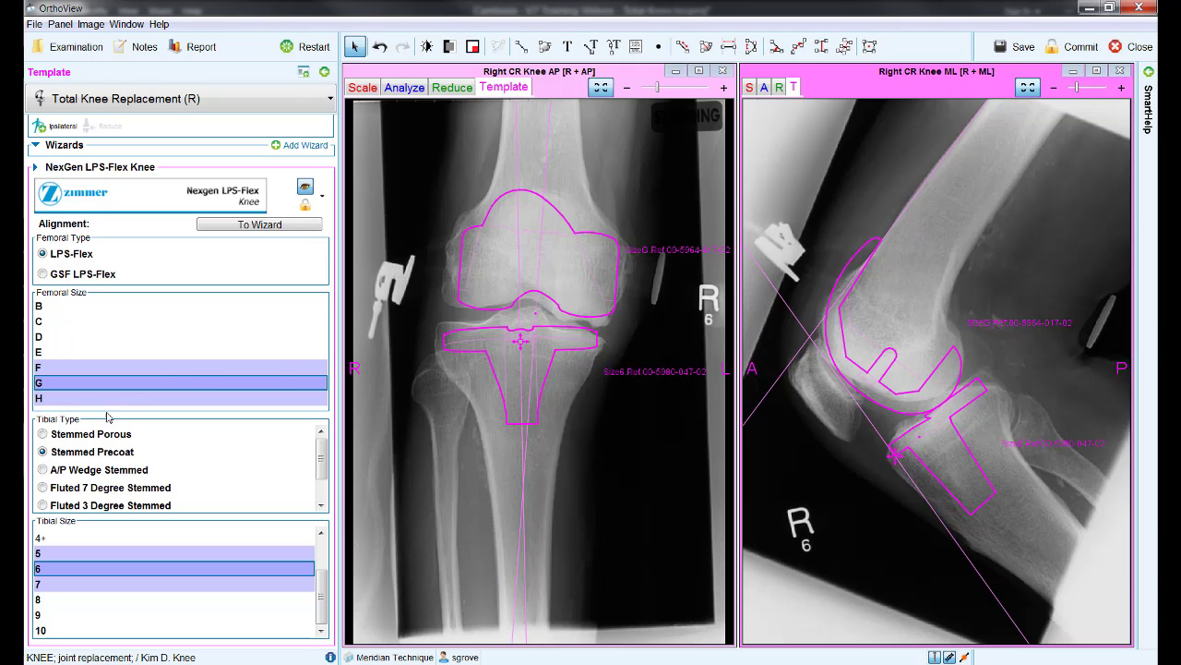
Try tibial sizes 8, 9 and 7 on the X-rays and return to size 6.
{"action": "left_click", "coordinate": [65, 600]}
{"action": "left_click", "coordinate": [64, 615]}
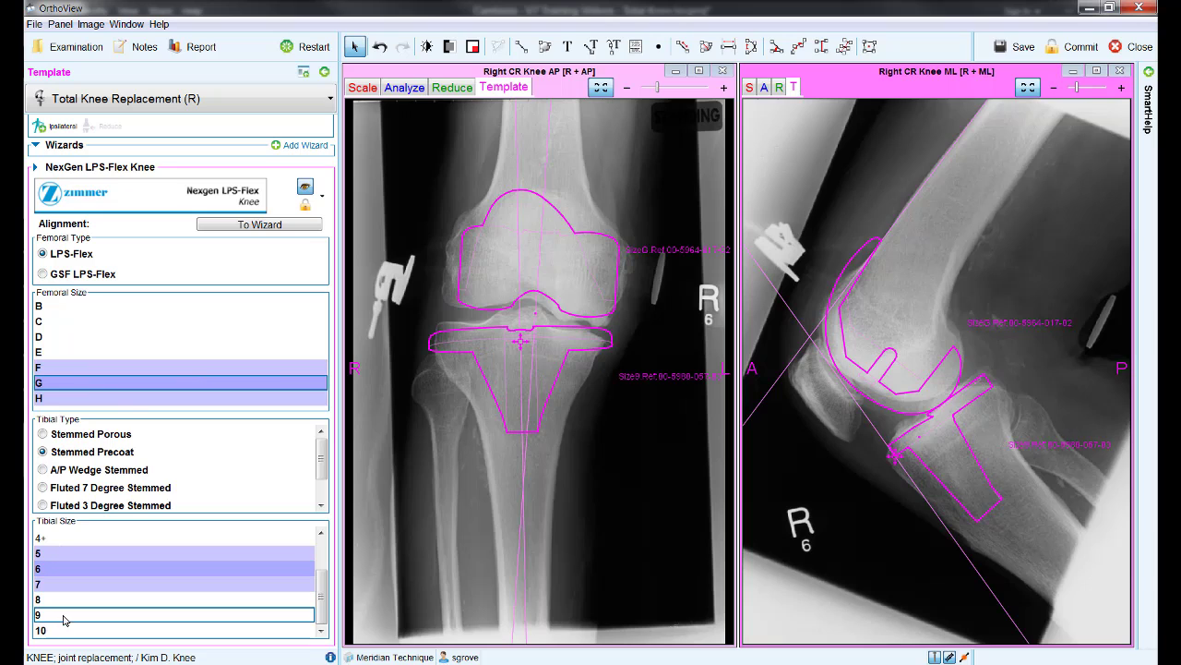
{"action": "left_click", "coordinate": [63, 600]}
{"action": "left_click", "coordinate": [68, 584]}
{"action": "left_click", "coordinate": [74, 568]}
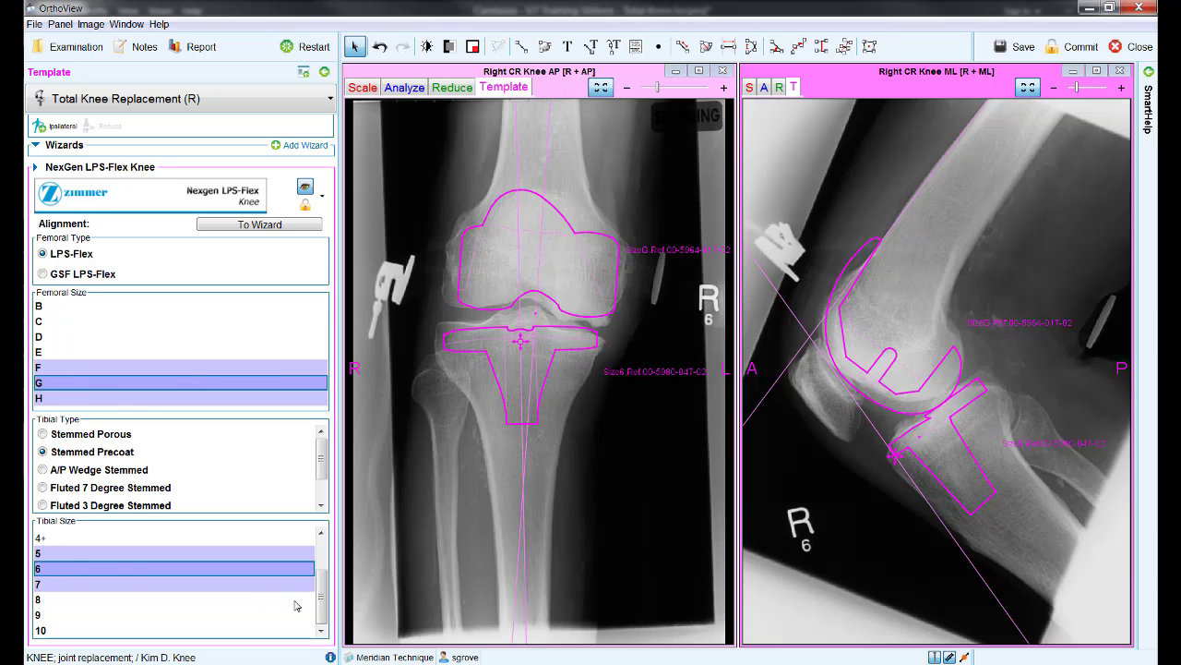
Select tibial size 4+ for the Stemmed Precoat tibial component.
{"action": "scroll", "coordinate": [323, 605], "scroll_direction": "up", "scroll_amount": 1}
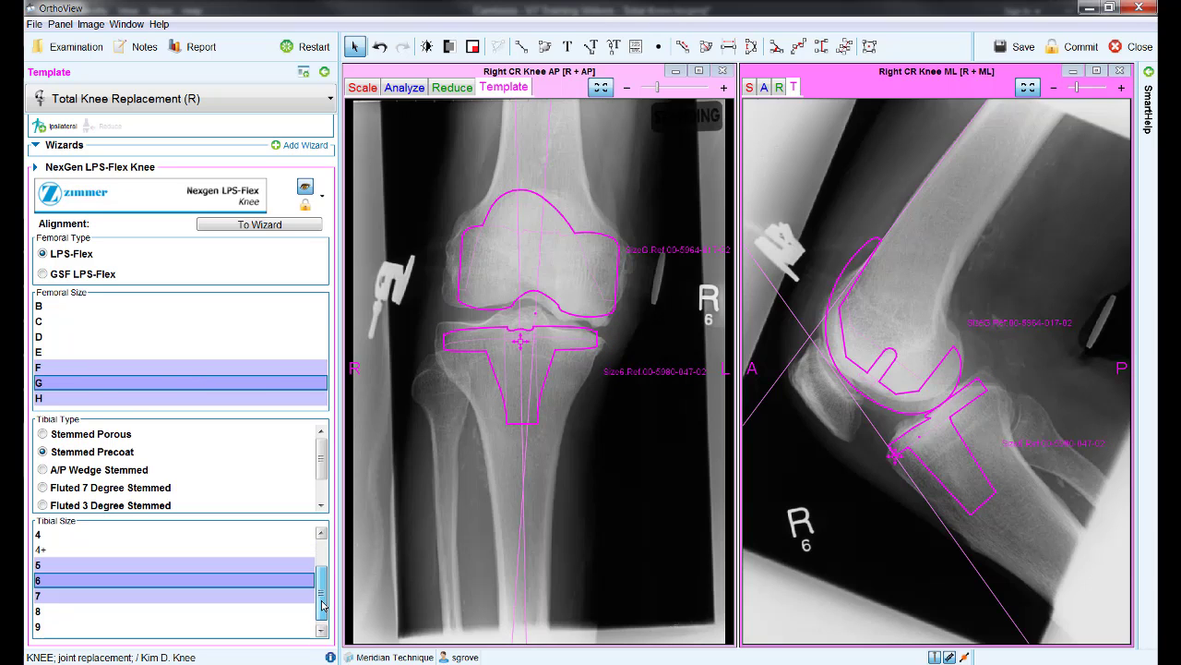
{"action": "left_click_drag", "start_coordinate": [323, 606], "coordinate": [323, 603]}
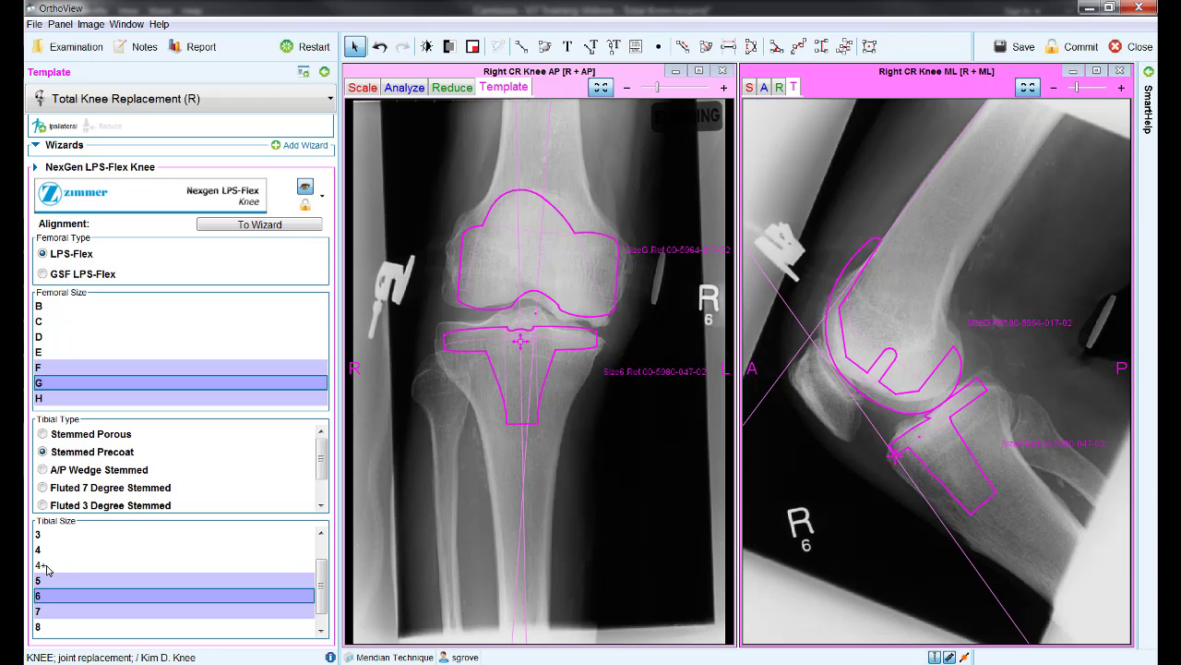
{"action": "left_click", "coordinate": [46, 565]}
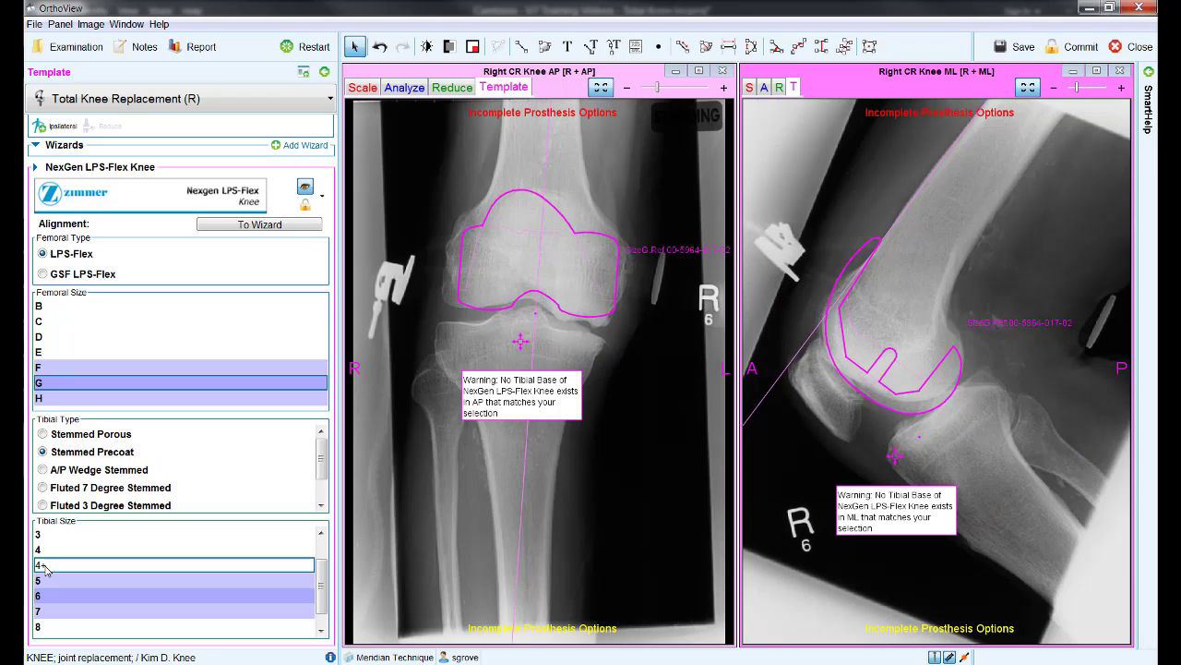